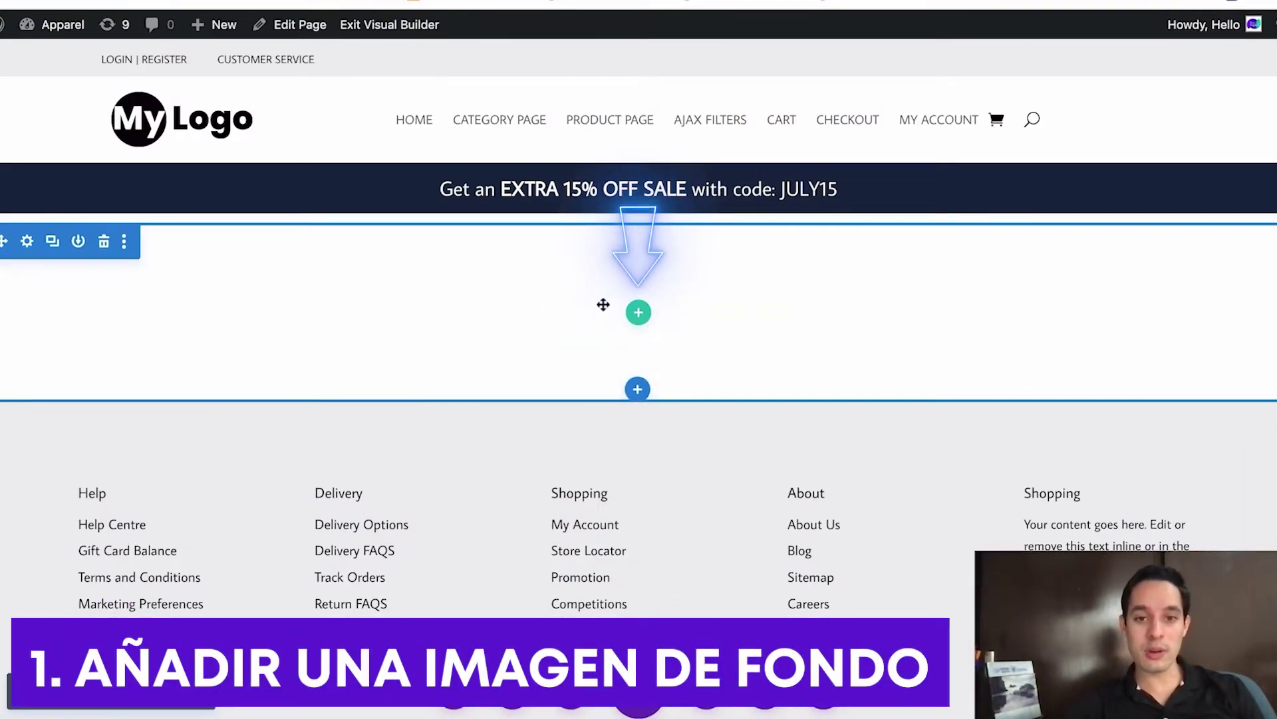
Insert a single-column row in the empty section and add an Image module to it.
left_click(647, 317)
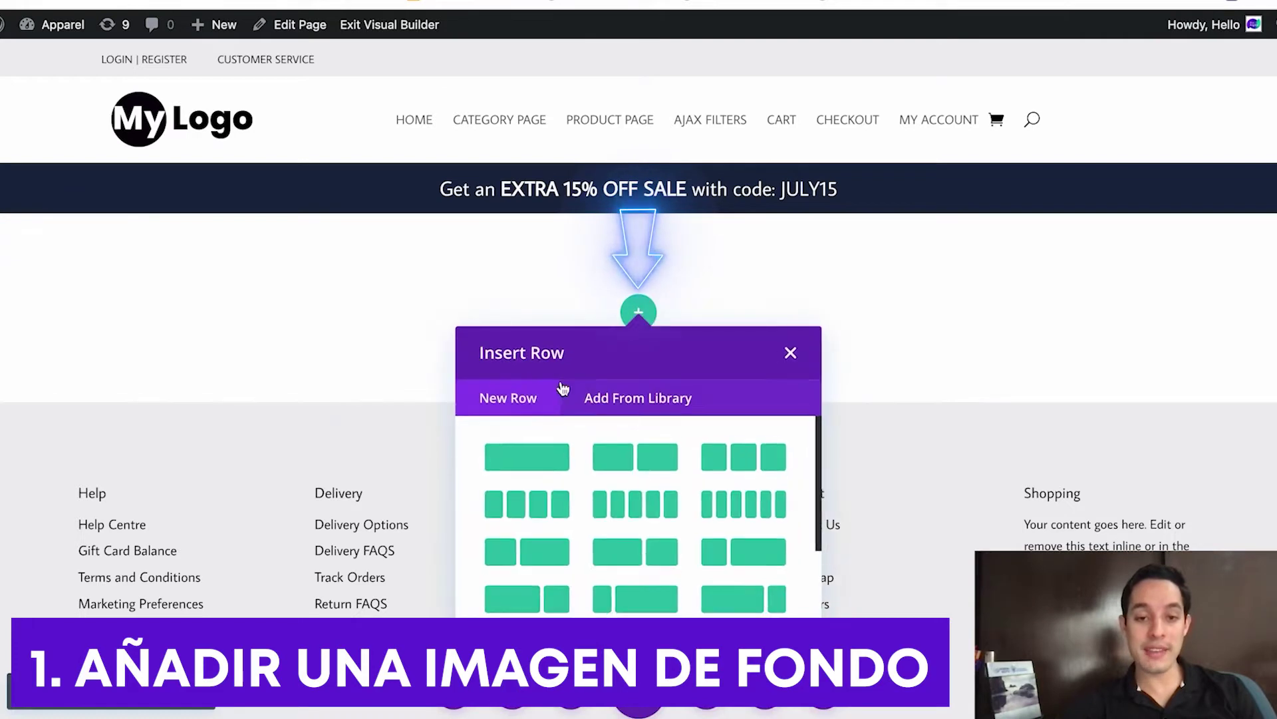
left_click(518, 473)
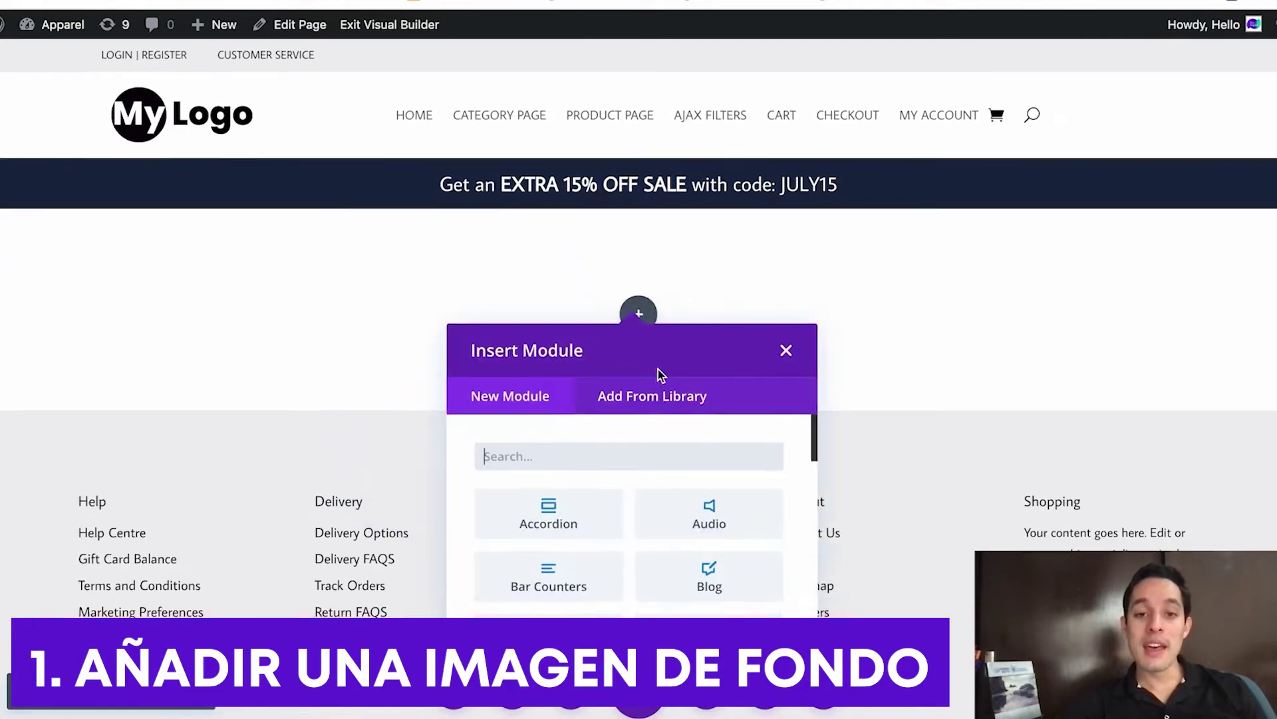
type("ima")
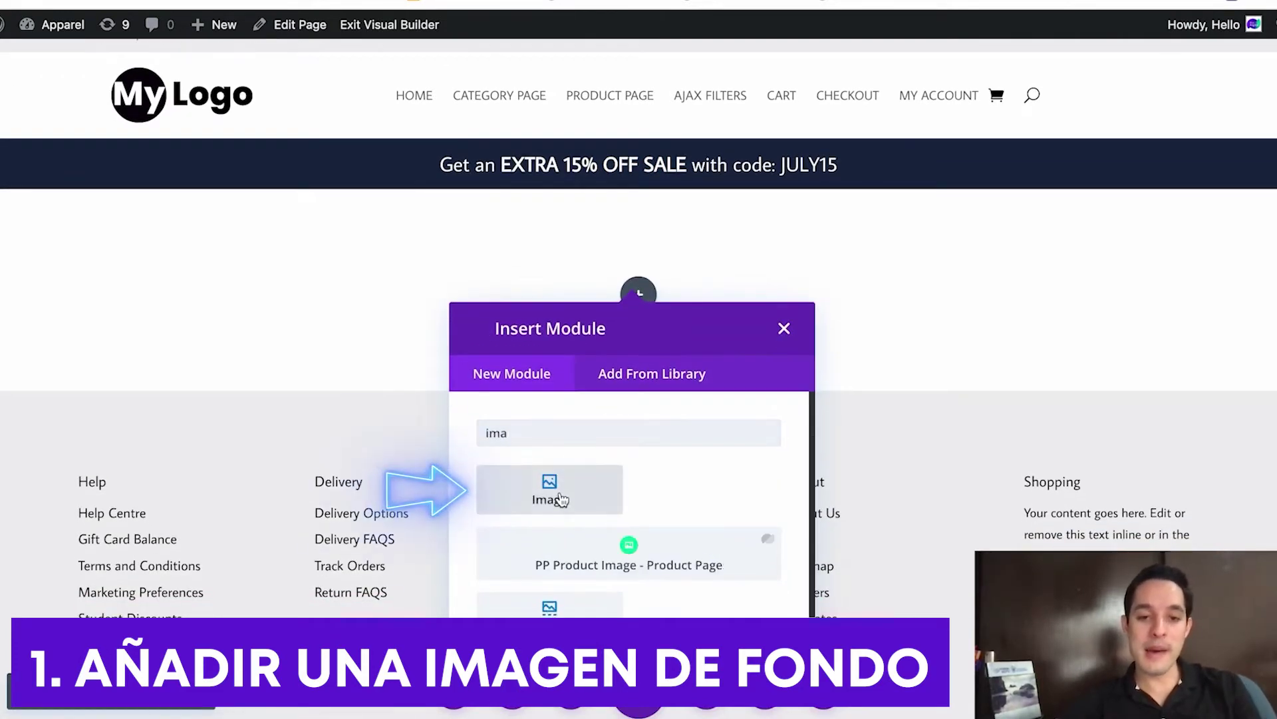
left_click(561, 499)
Use the jungle waterfall picture from the media library as the module's image and save the changes.
left_click(982, 329)
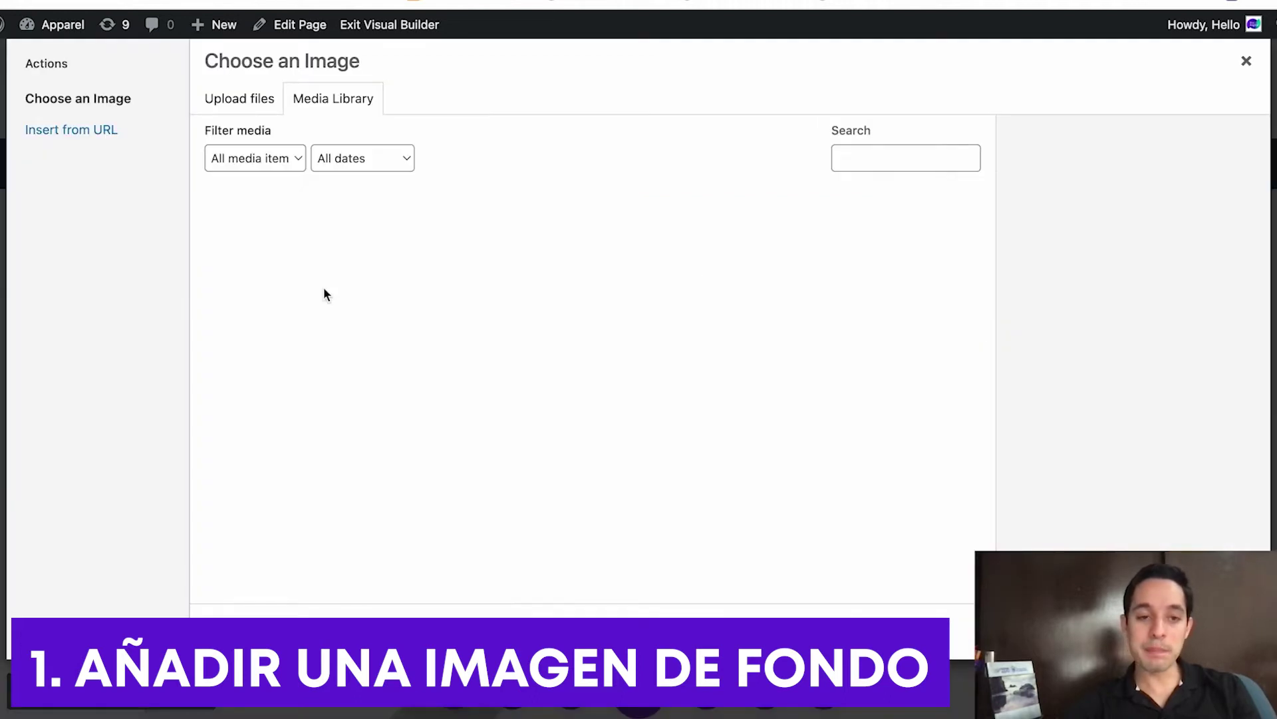
left_click(285, 231)
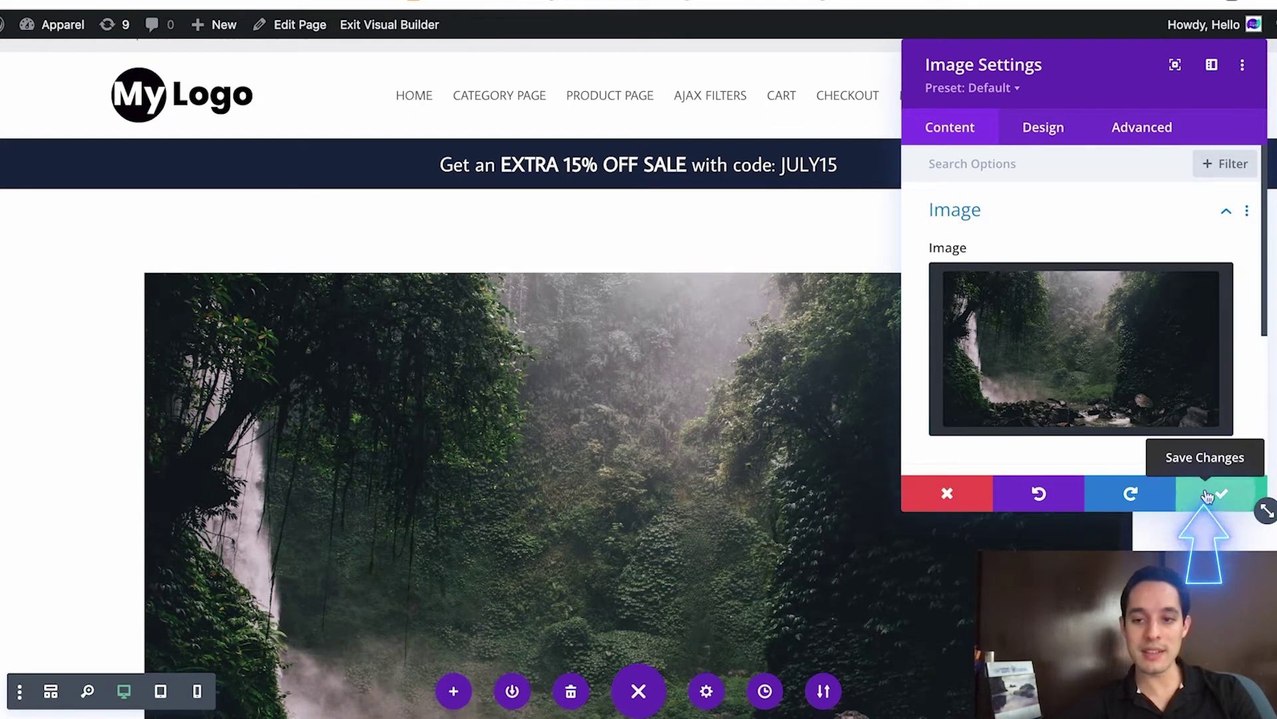
left_click(1207, 495)
Set the row's width and max width to 100% in its sizing options.
scroll(202, 311, "down", 1)
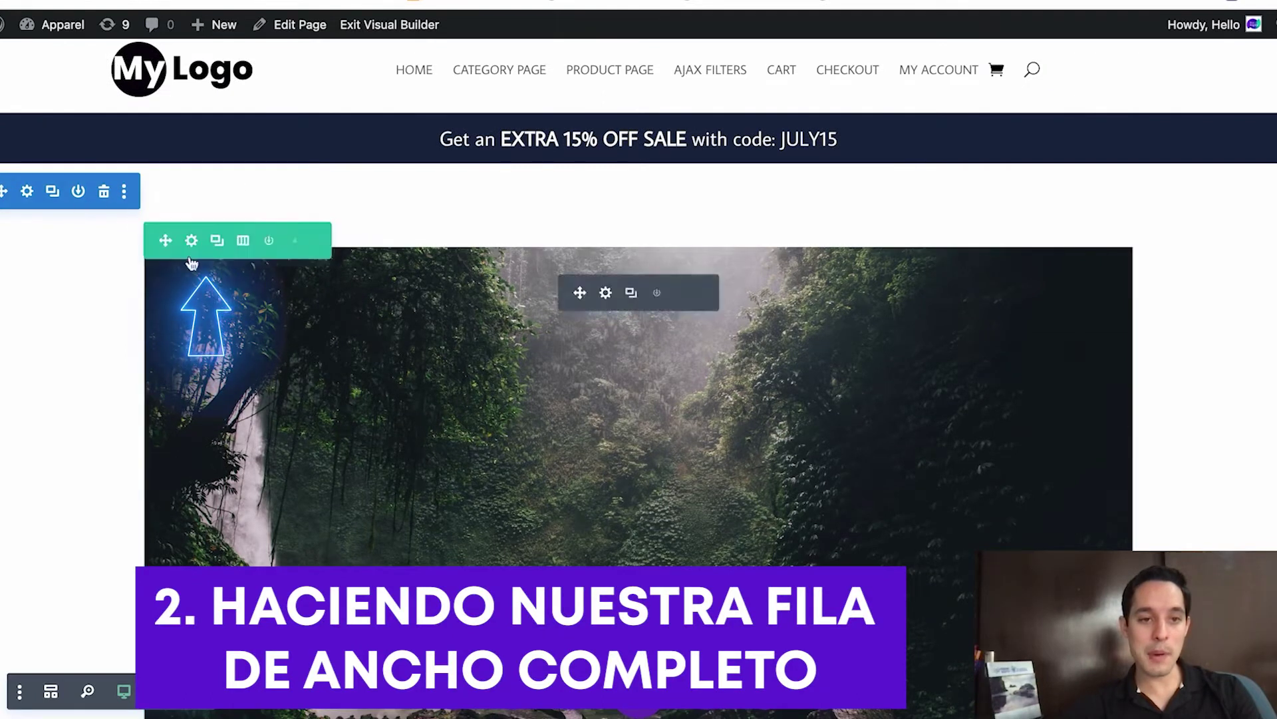
left_click(191, 240)
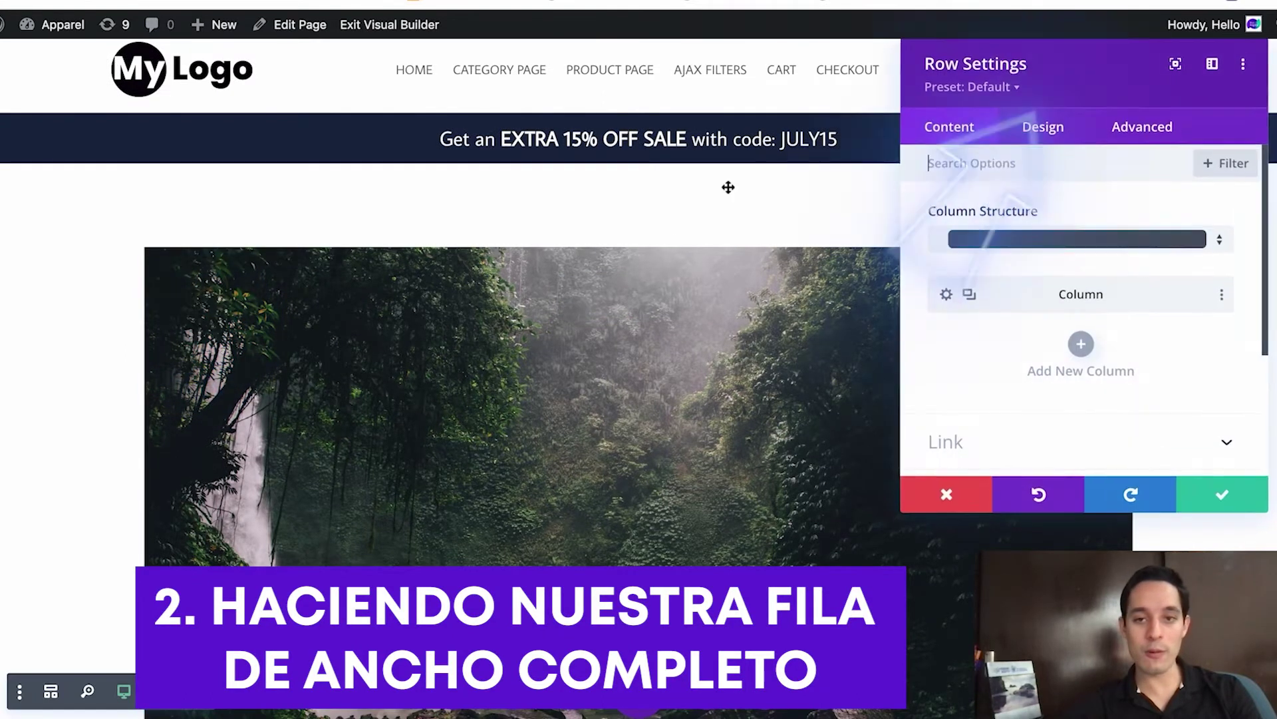
left_click(1038, 127)
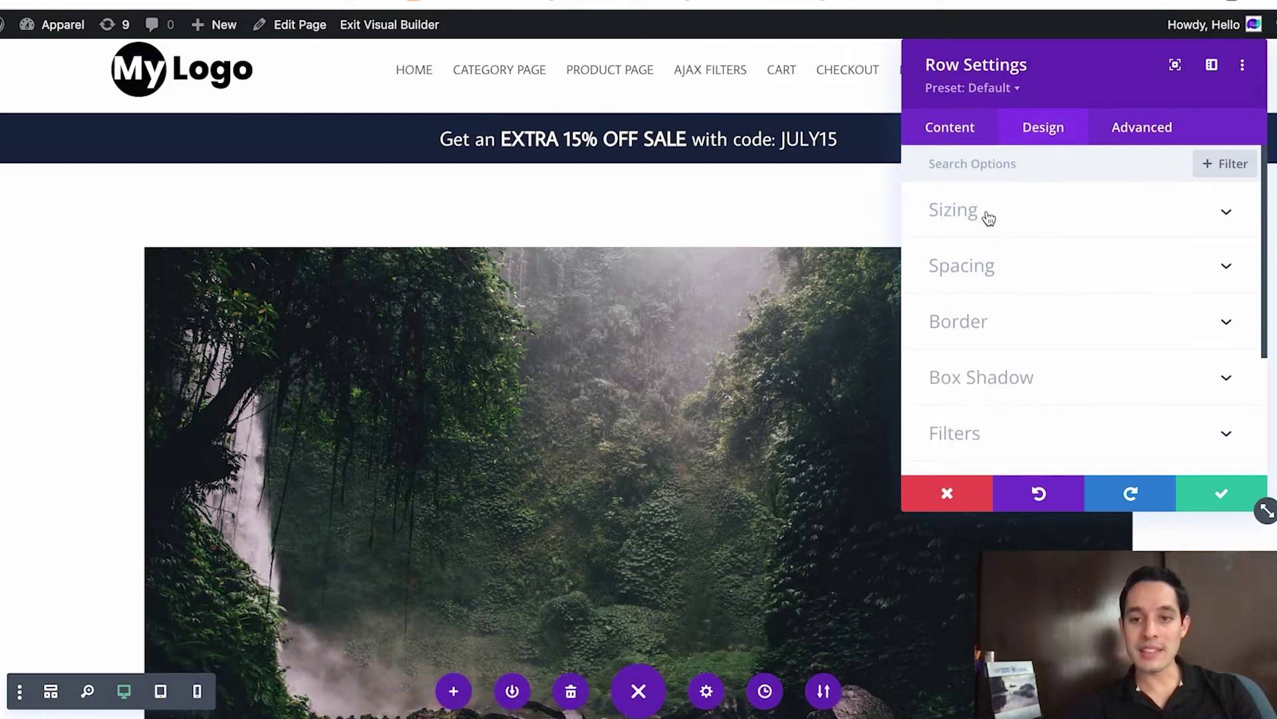
left_click(988, 219)
scroll(1023, 293, "down", 1)
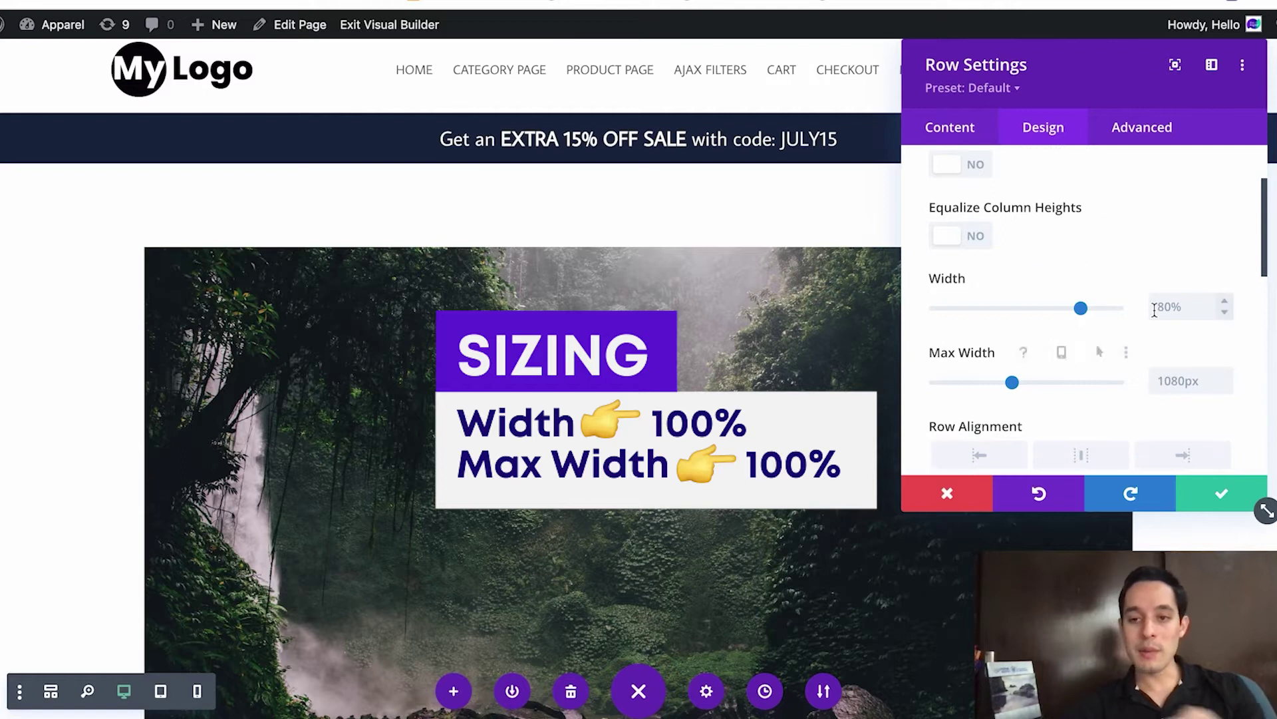
left_click(1178, 381)
type("100")
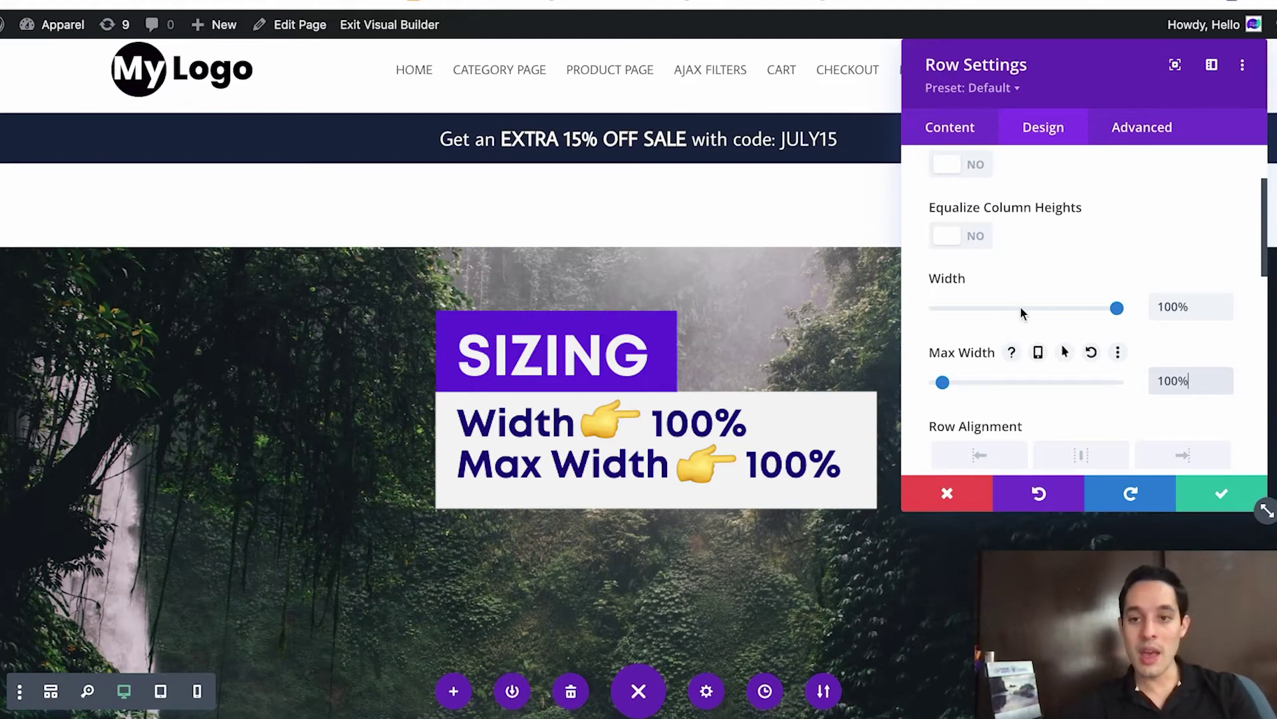
Set the row's top and bottom padding to 0px and save the row settings.
scroll(1020, 306, "down", 4)
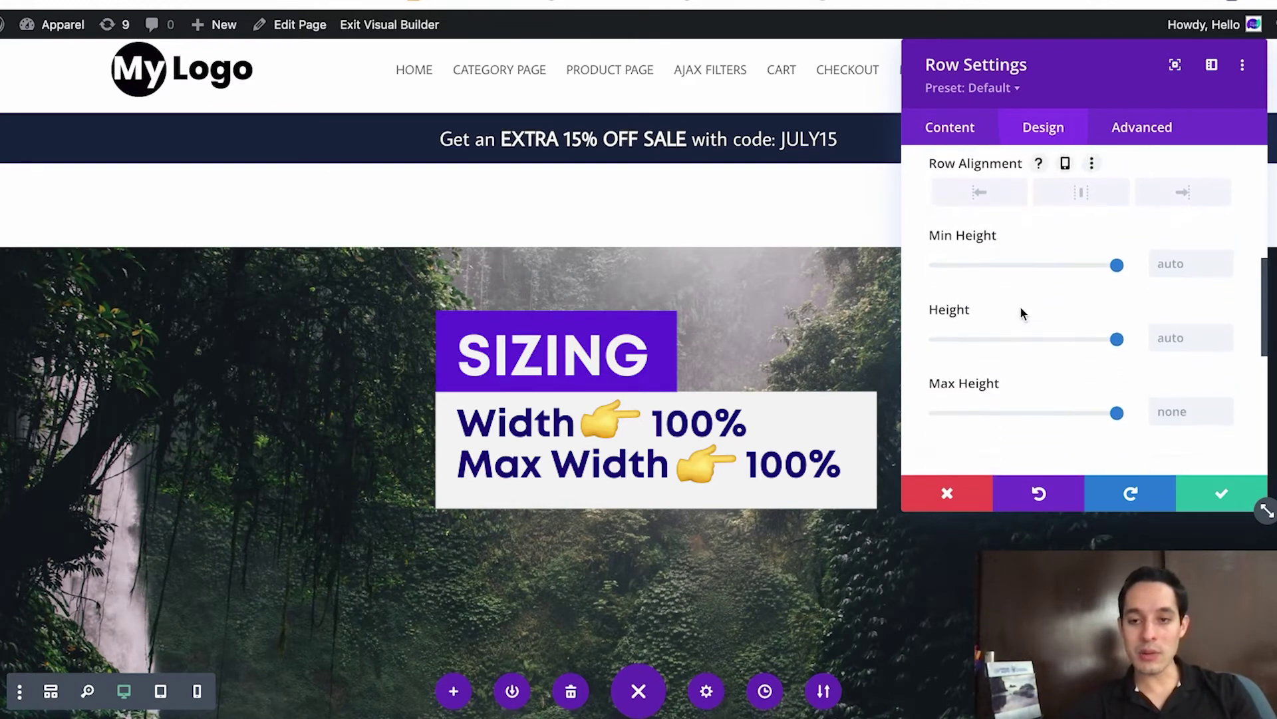
scroll(1021, 308, "up", 6)
scroll(1023, 309, "down", 9)
scroll(1023, 312, "down", 1)
scroll(1015, 293, "up", 1)
left_click(1014, 281)
left_click(1015, 287)
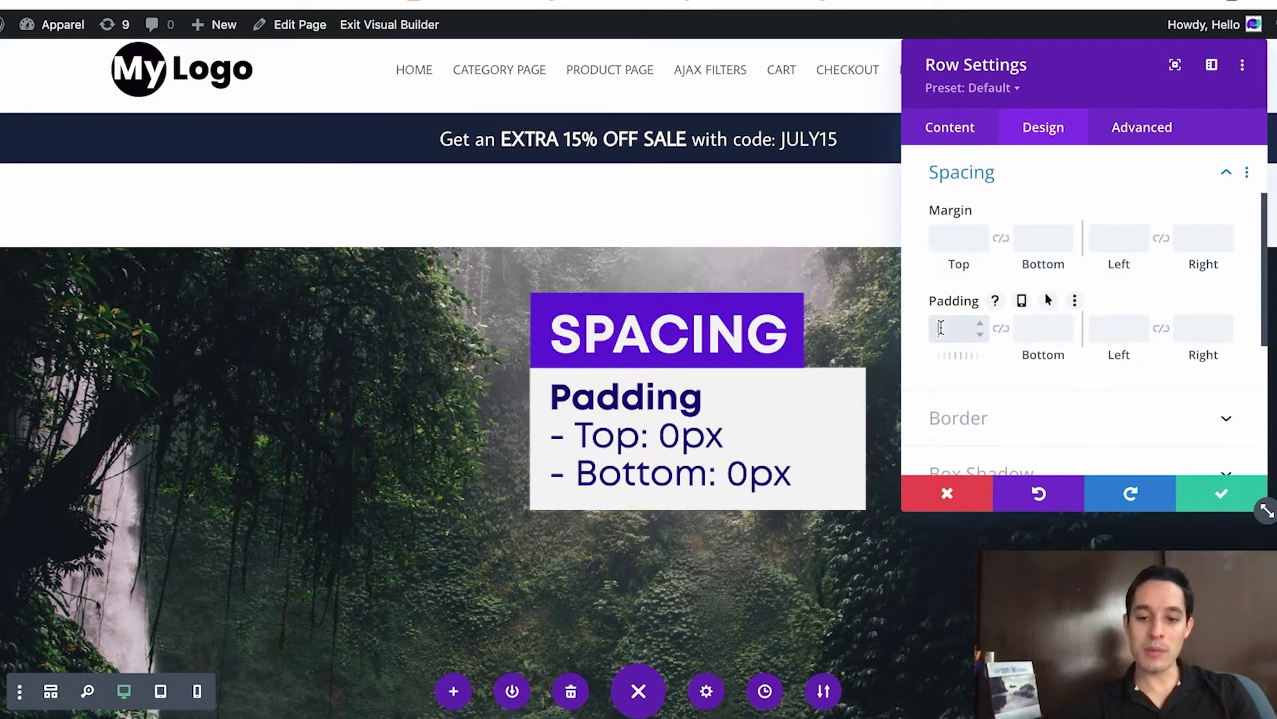
type("0px")
left_click(1001, 328)
left_click(1222, 491)
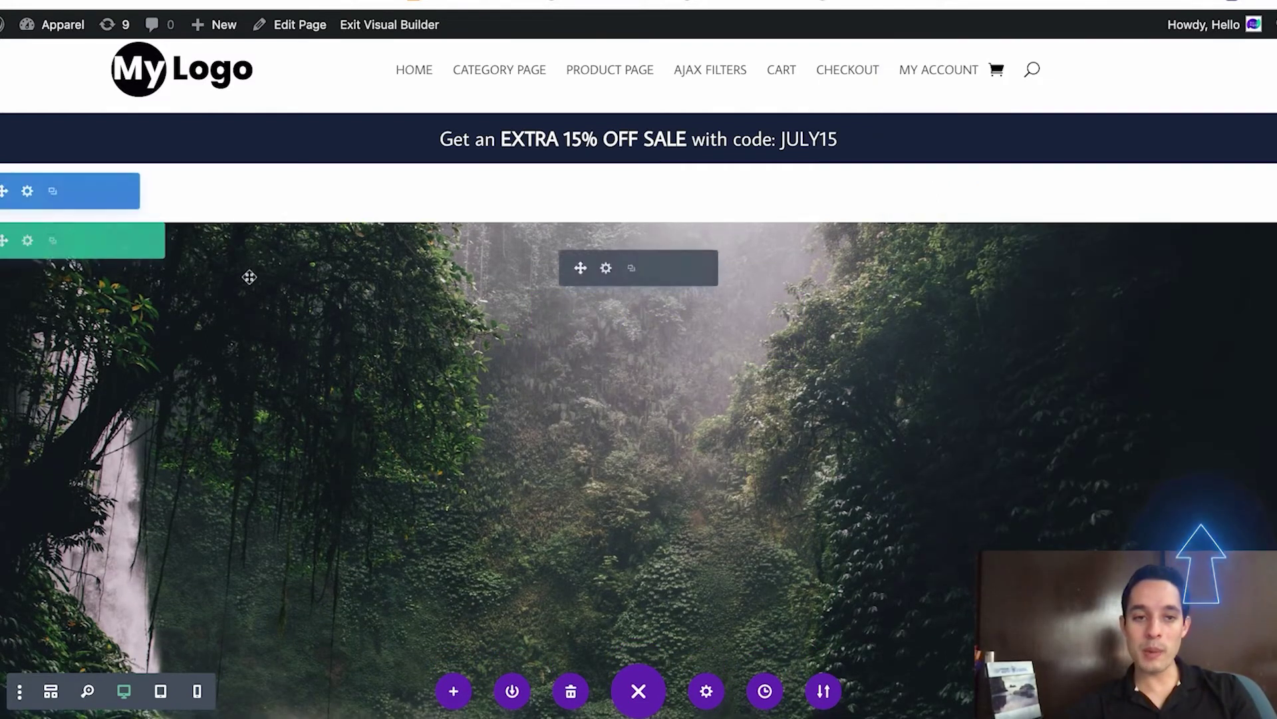
Set the section's top and bottom padding to 0px and save the section settings.
left_click(27, 191)
left_click(1014, 136)
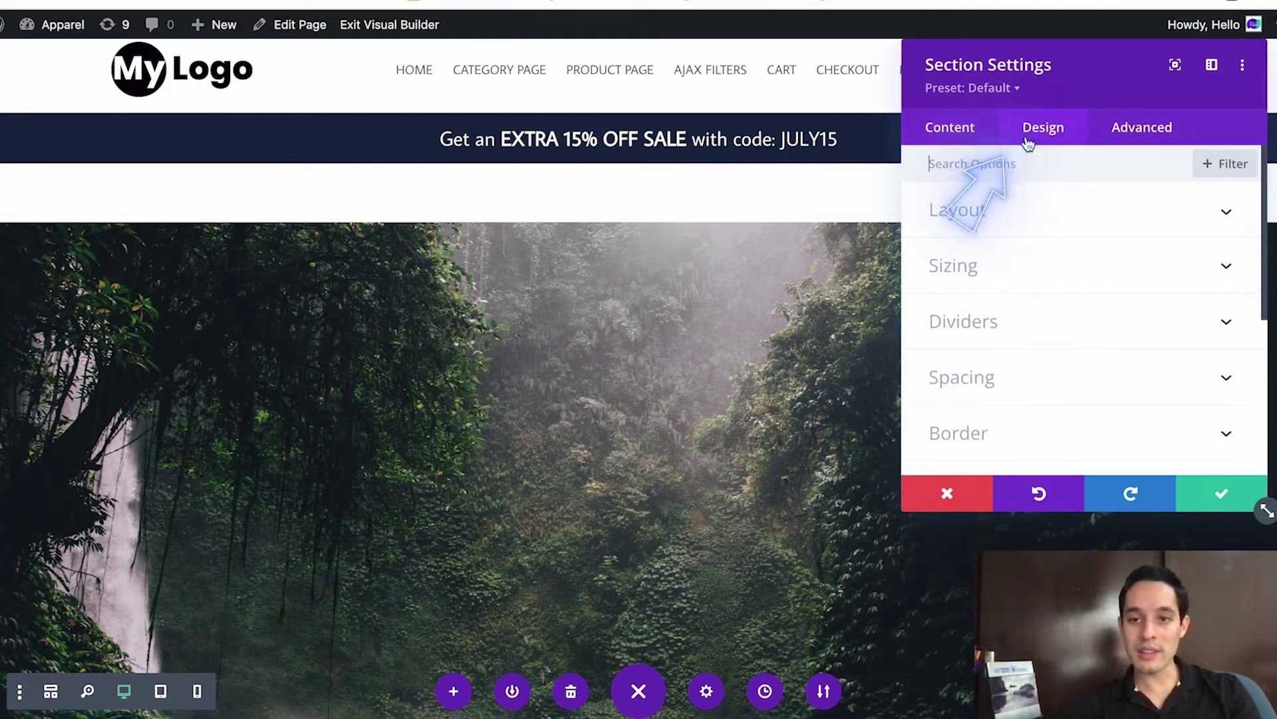
left_click(999, 377)
scroll(1000, 383, "up", 3)
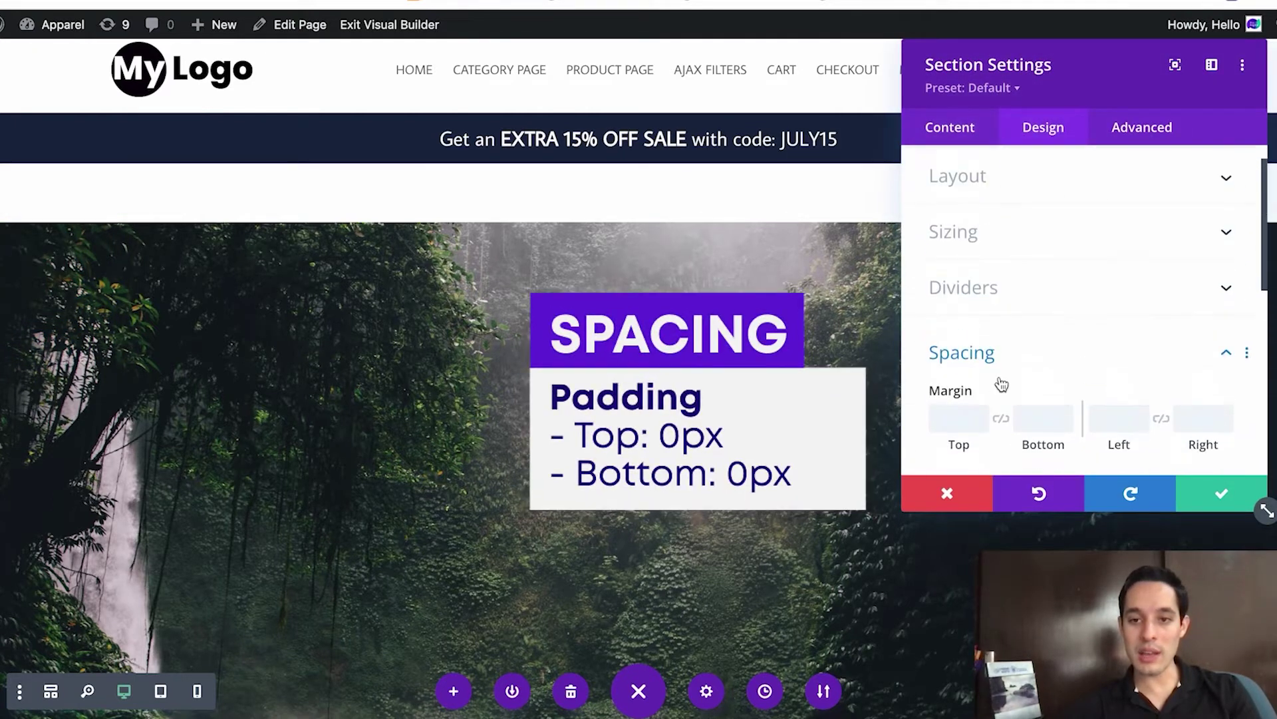
scroll(1002, 385, "down", 2)
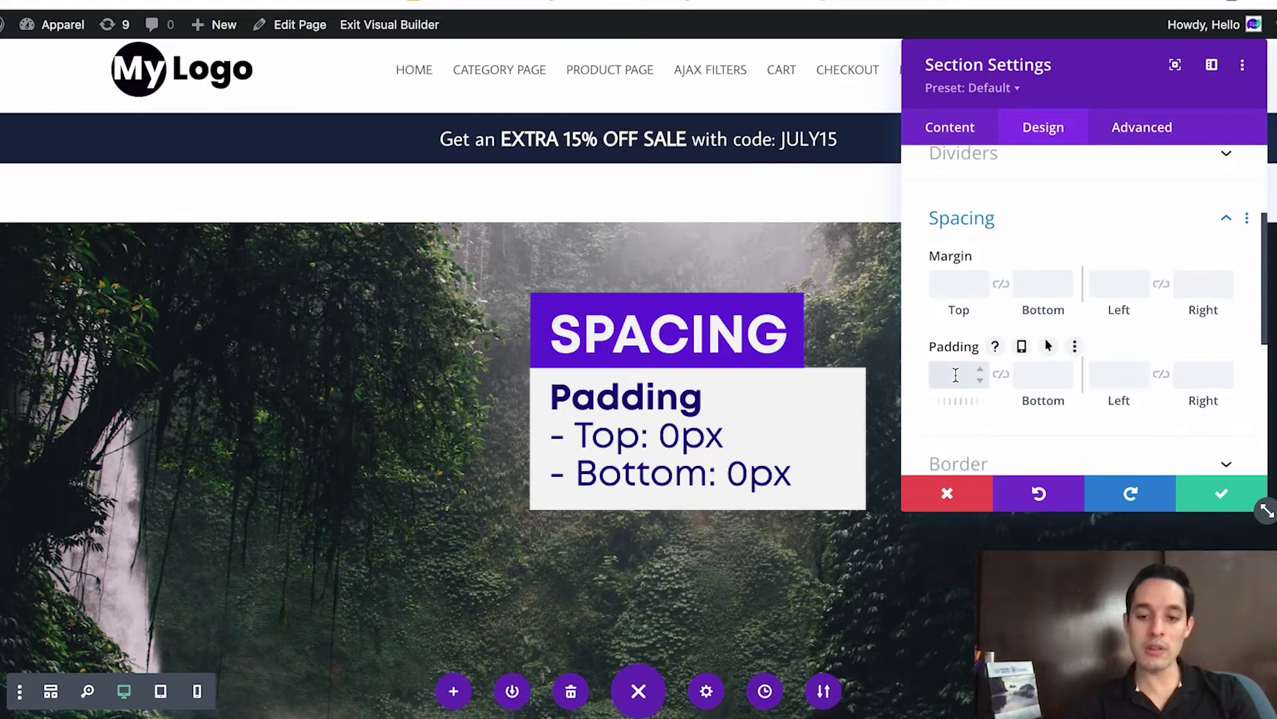
left_click(1002, 375)
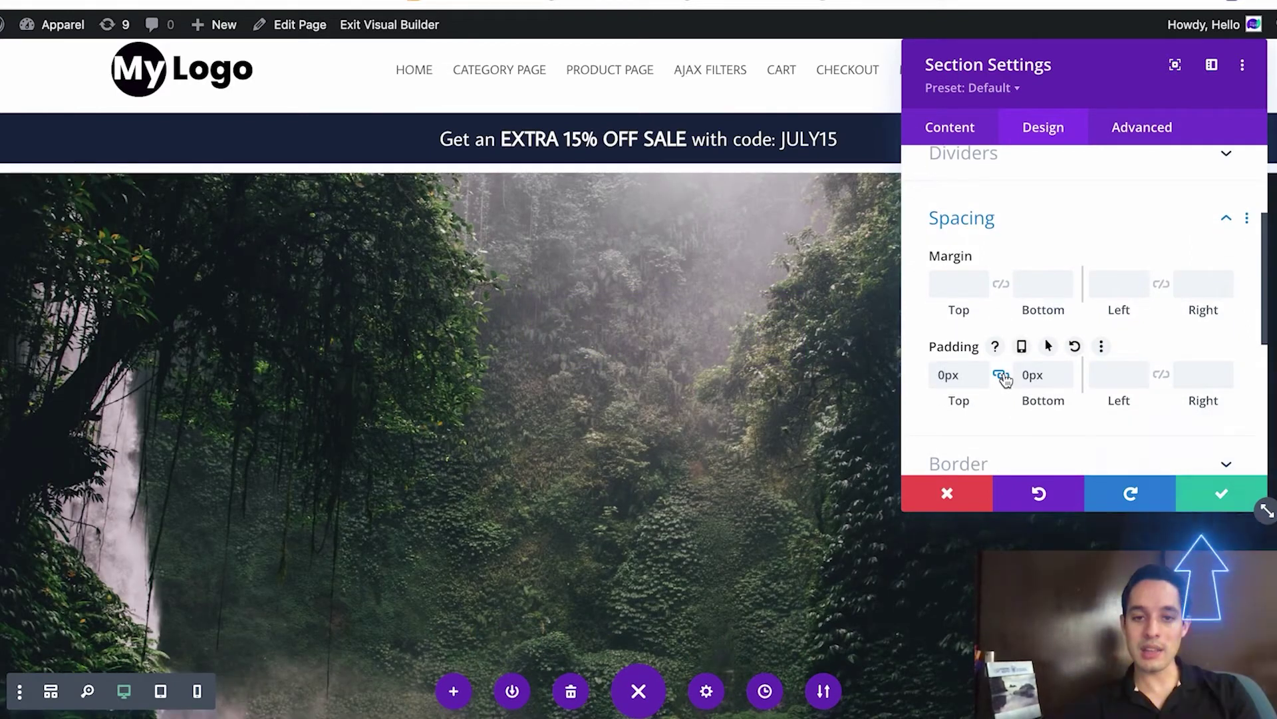
left_click(1187, 489)
scroll(789, 496, "down", 5)
scroll(789, 493, "up", 6)
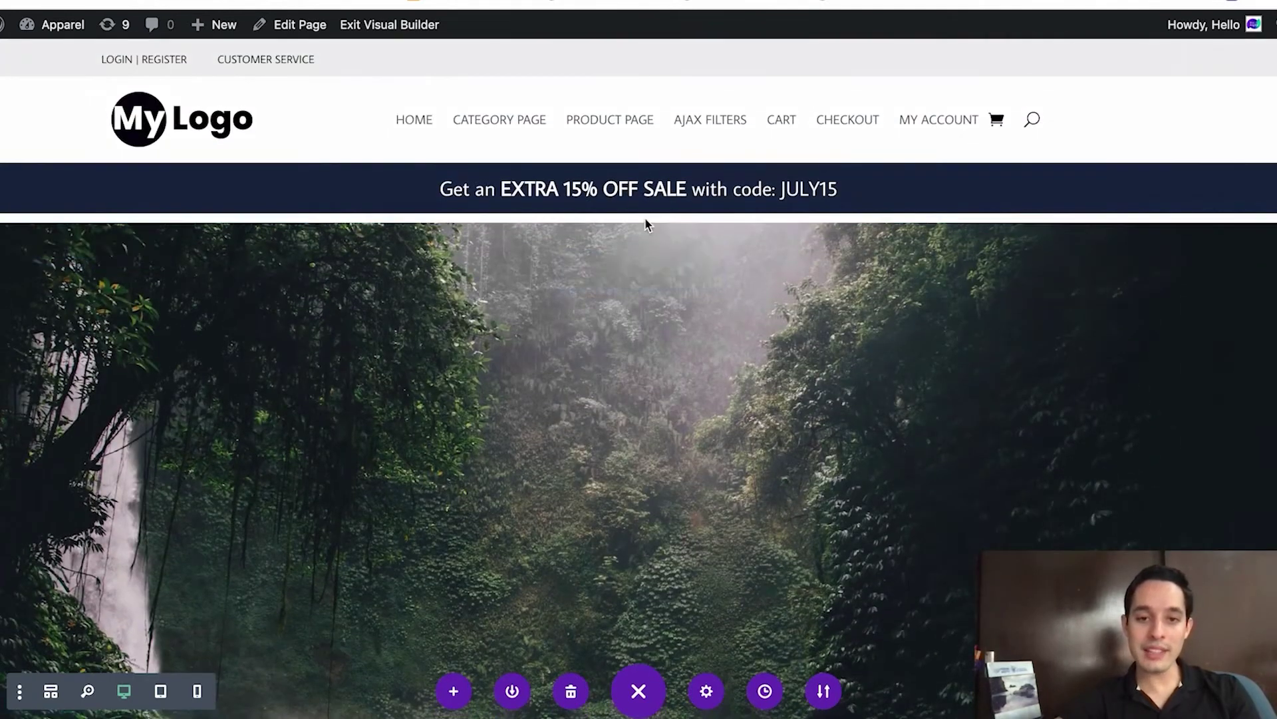
mouse_move(539, 202)
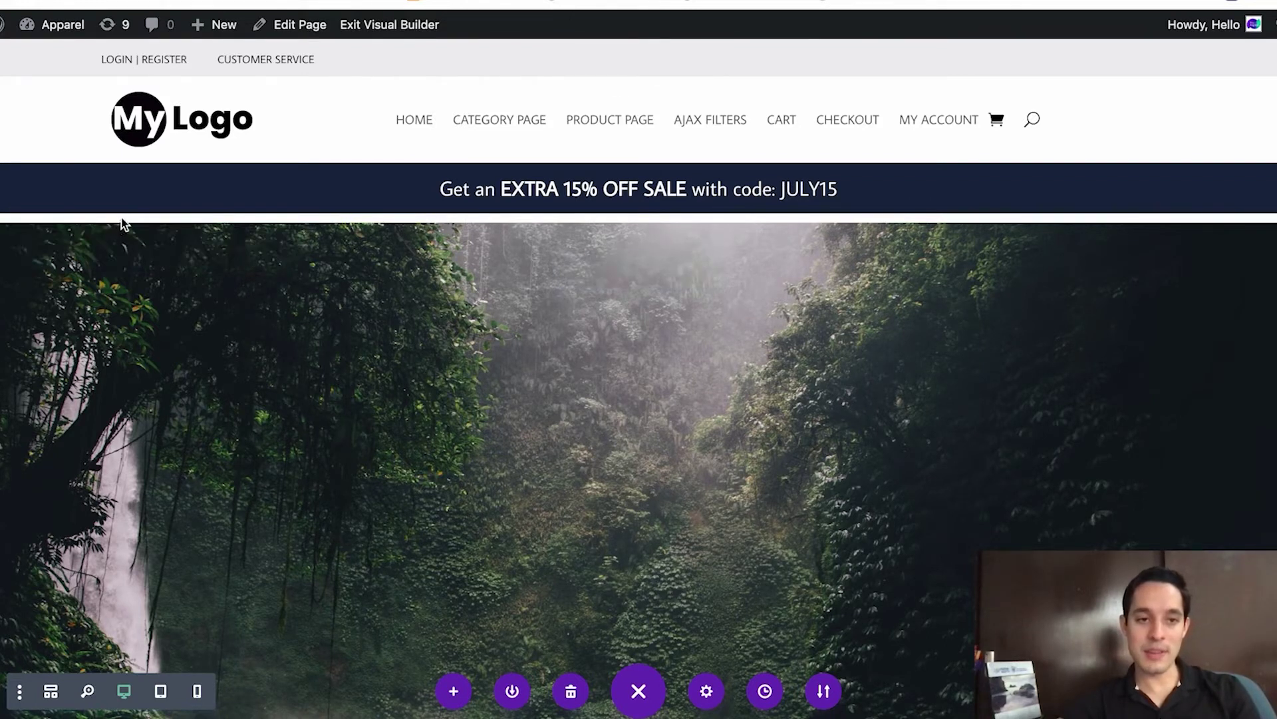
scroll(499, 322, "down", 10)
scroll(499, 322, "up", 6)
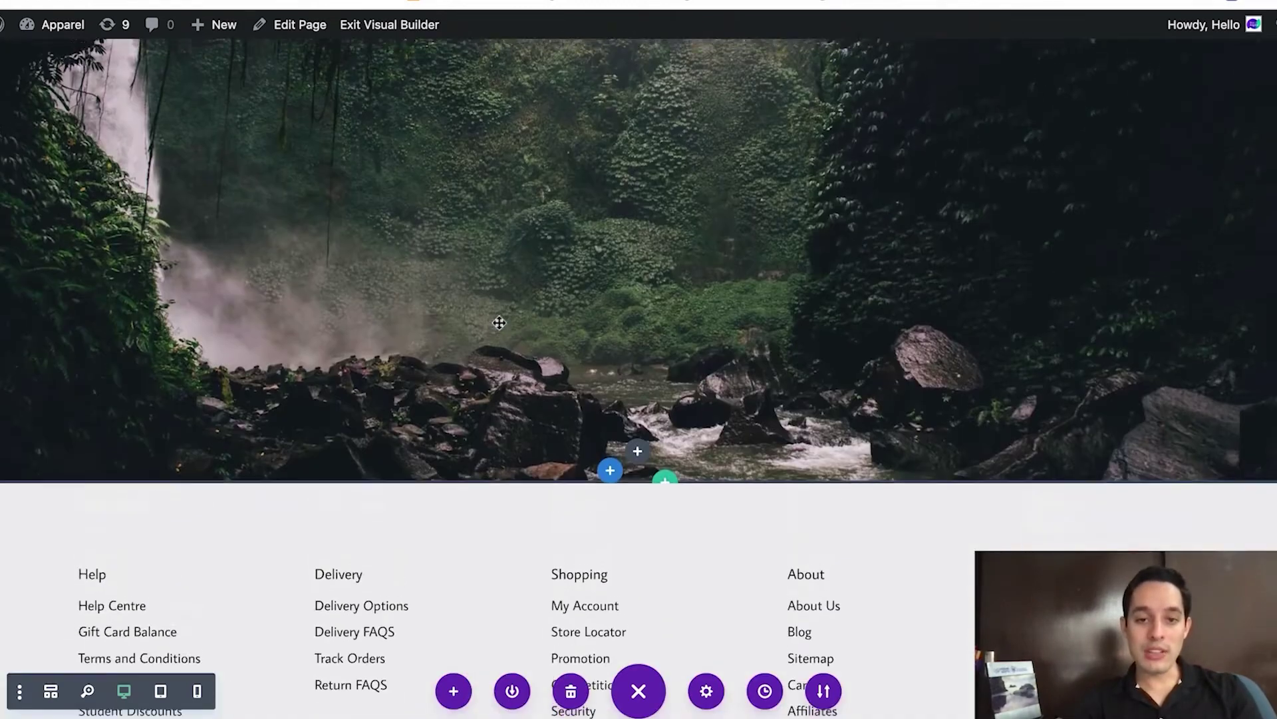
scroll(499, 323, "down", 2)
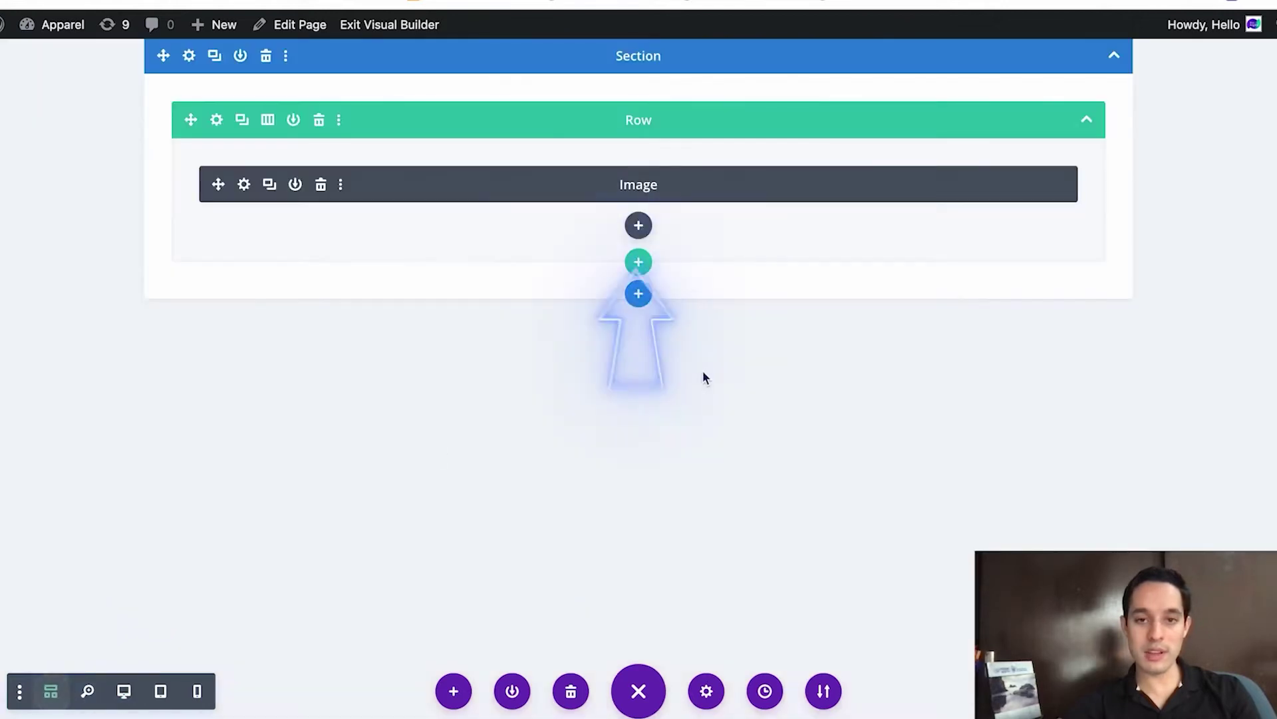
Add a Call To Action module below the image in the same row.
left_click(637, 227)
type("m")
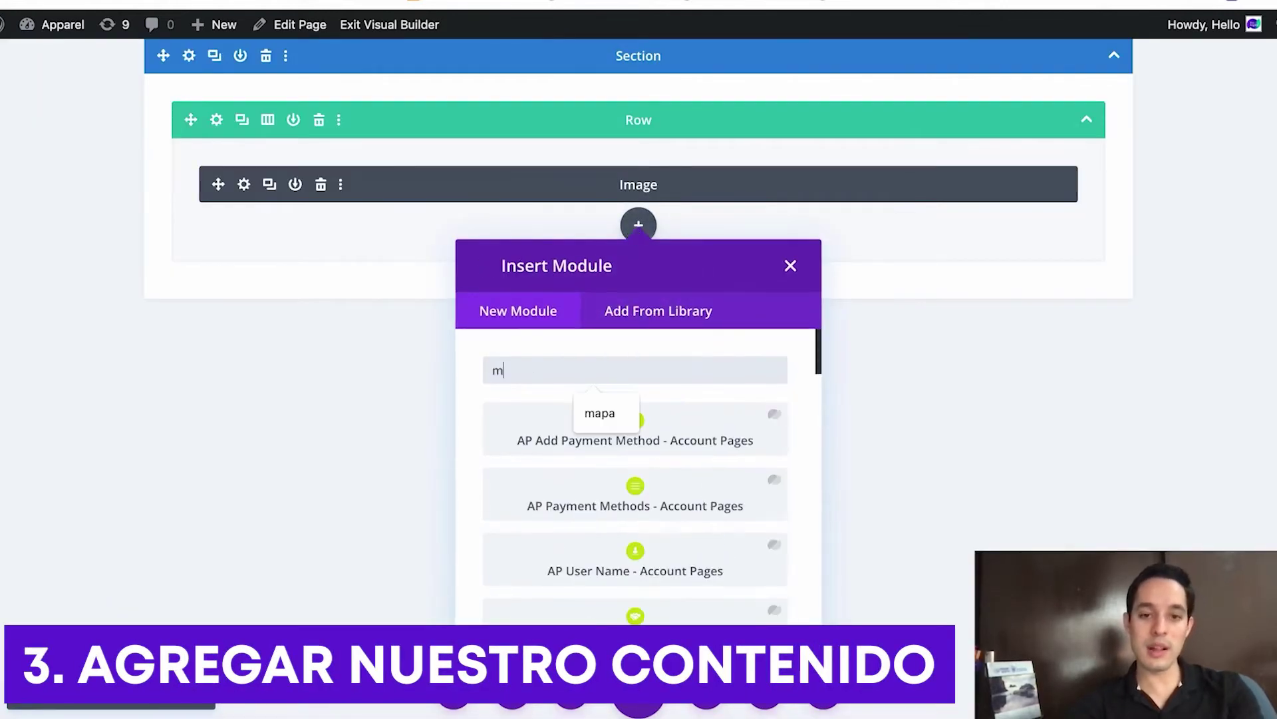
key("BackSpace")
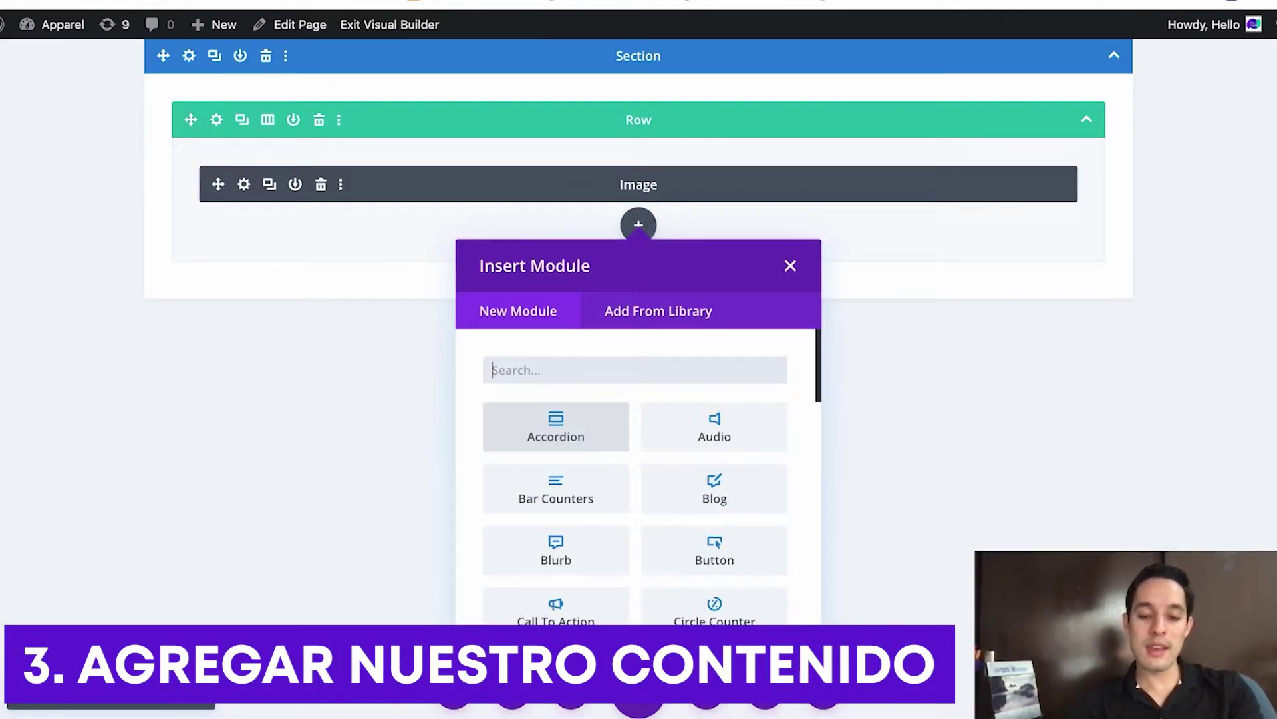
type("ll")
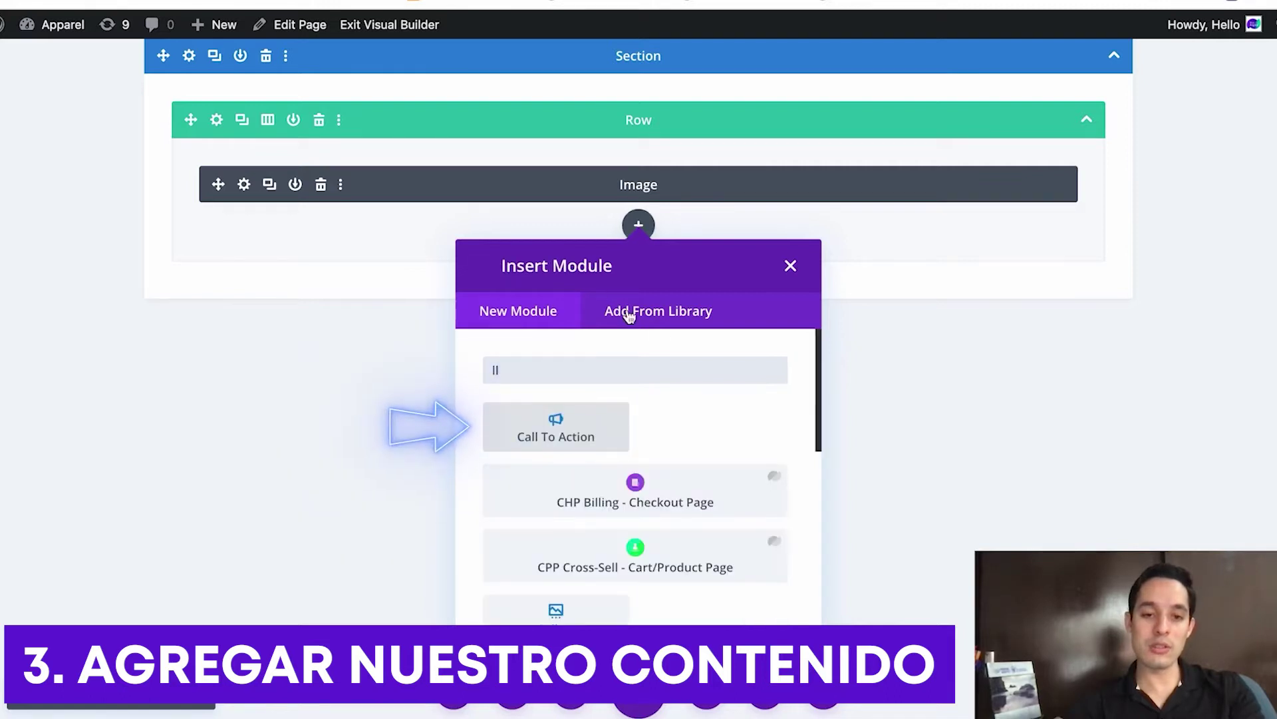
left_click(584, 432)
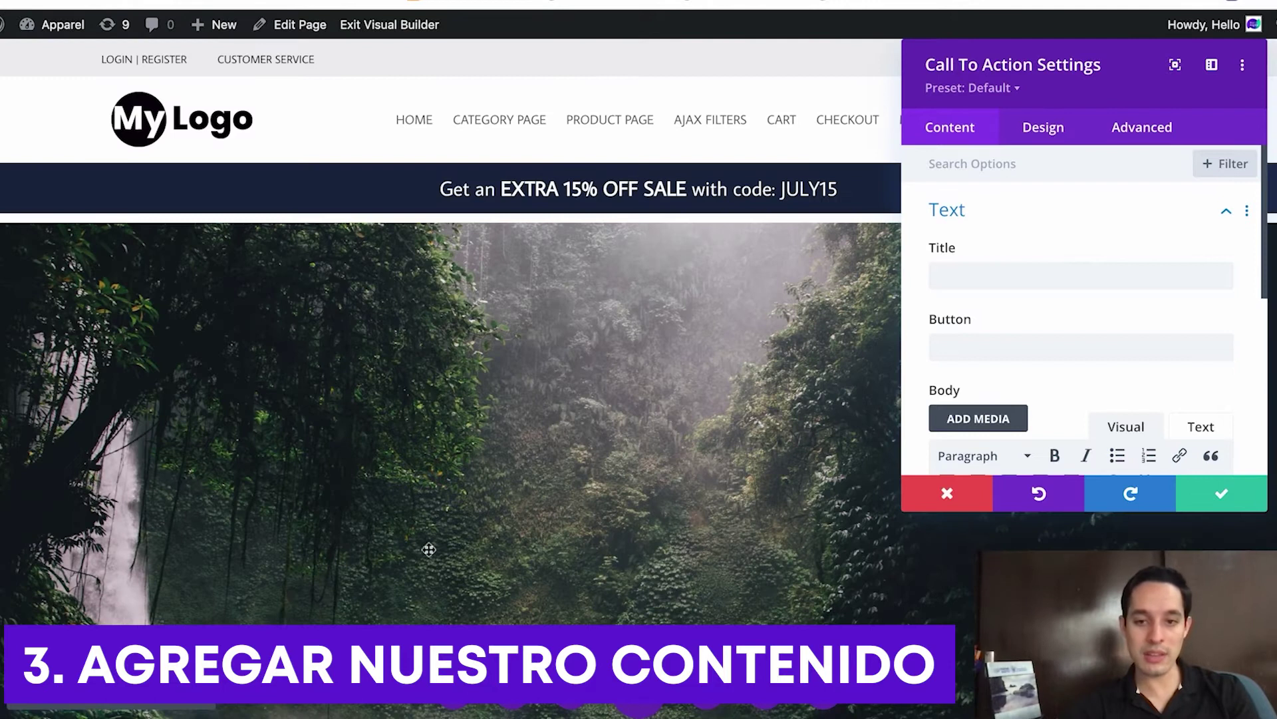
Give the Call To Action module the title "Summer Sale" and the button text "comprar".
scroll(338, 585, "down", 10)
scroll(584, 456, "up", 3)
left_click(1014, 278)
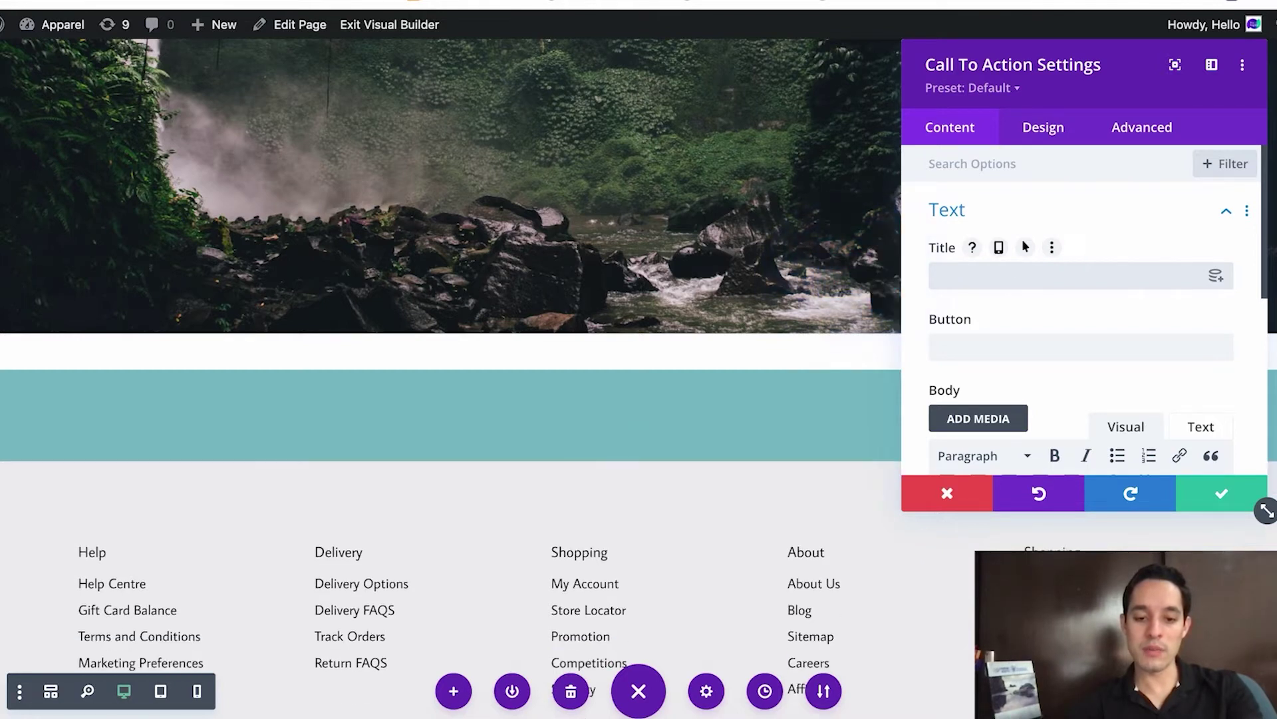
type("Summer Sale")
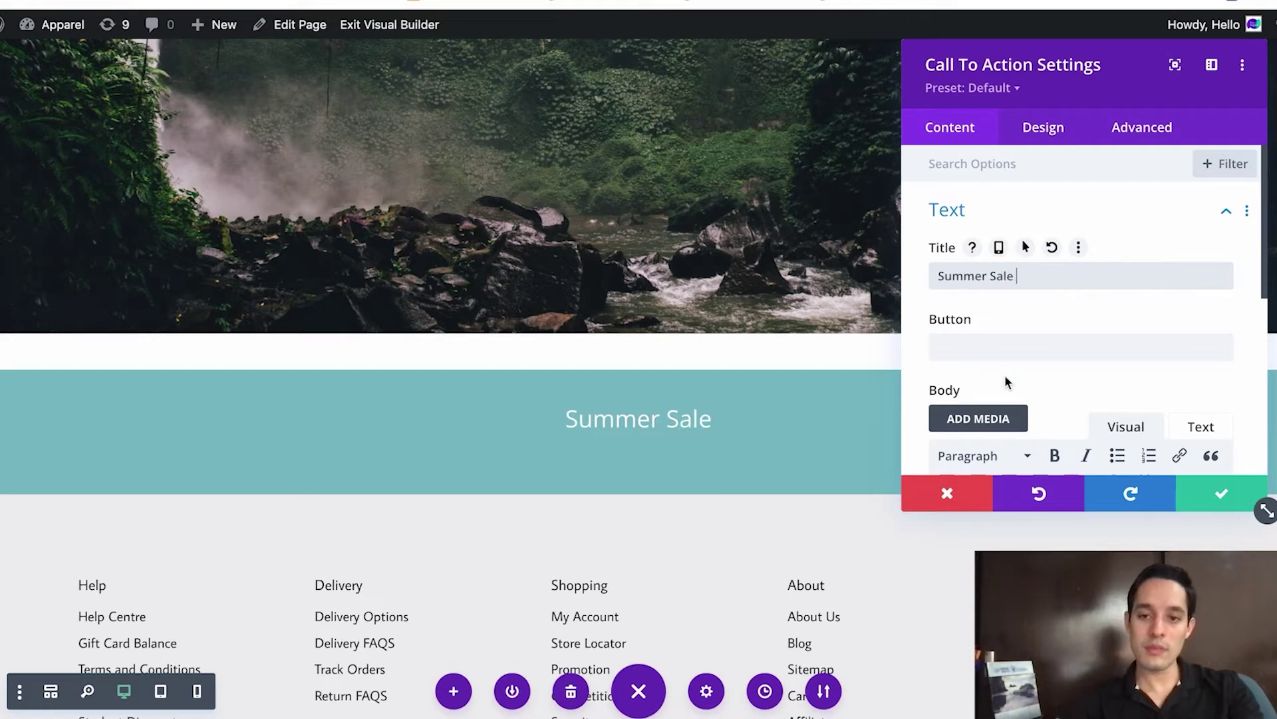
key("Tab")
type("comprar")
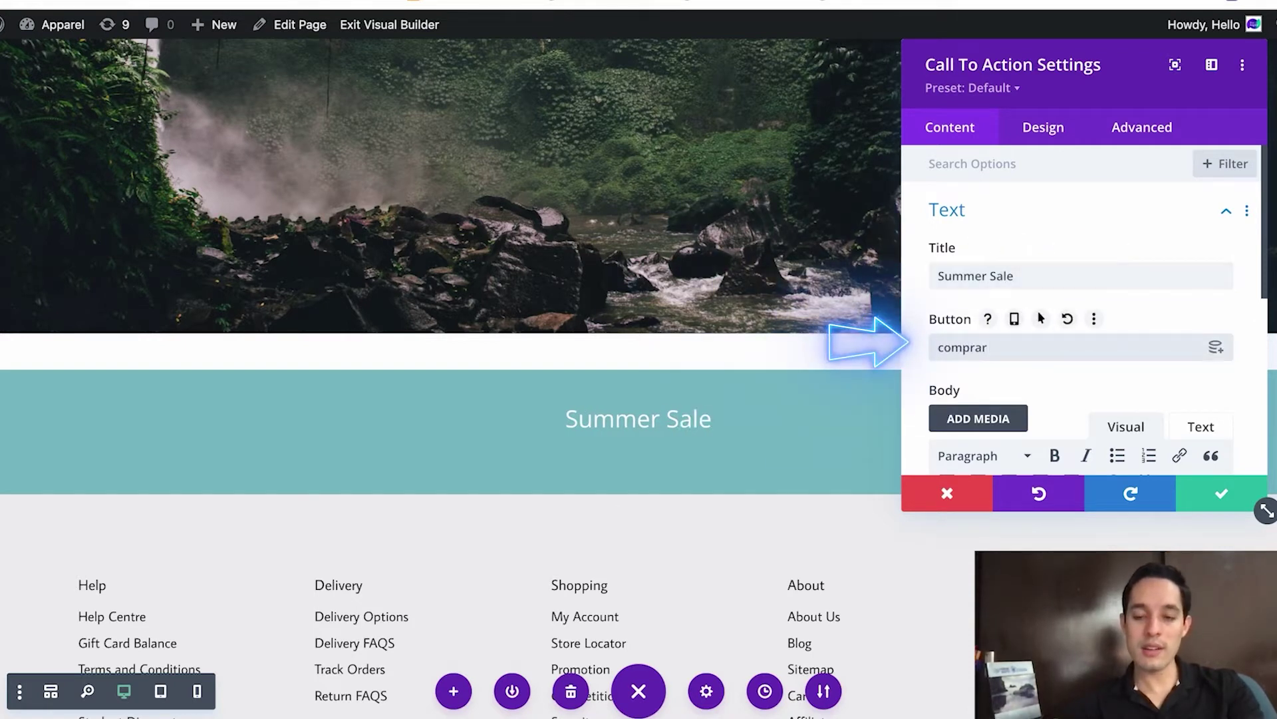
Enter "Hola bienvenido a nuestra venta de verano" as the Call To Action body text.
scroll(1078, 325, "down", 4)
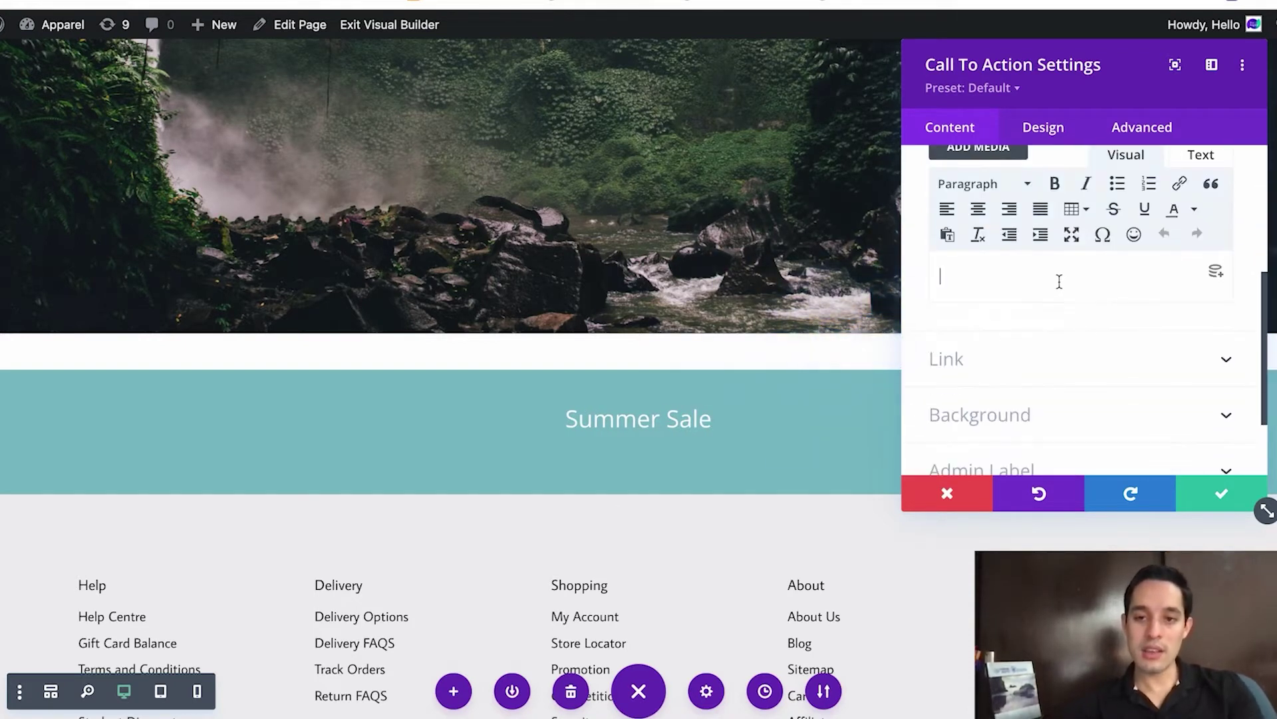
type("Hola bience")
key("BackSpace")
key("BackSpace")
type("venido a nuest")
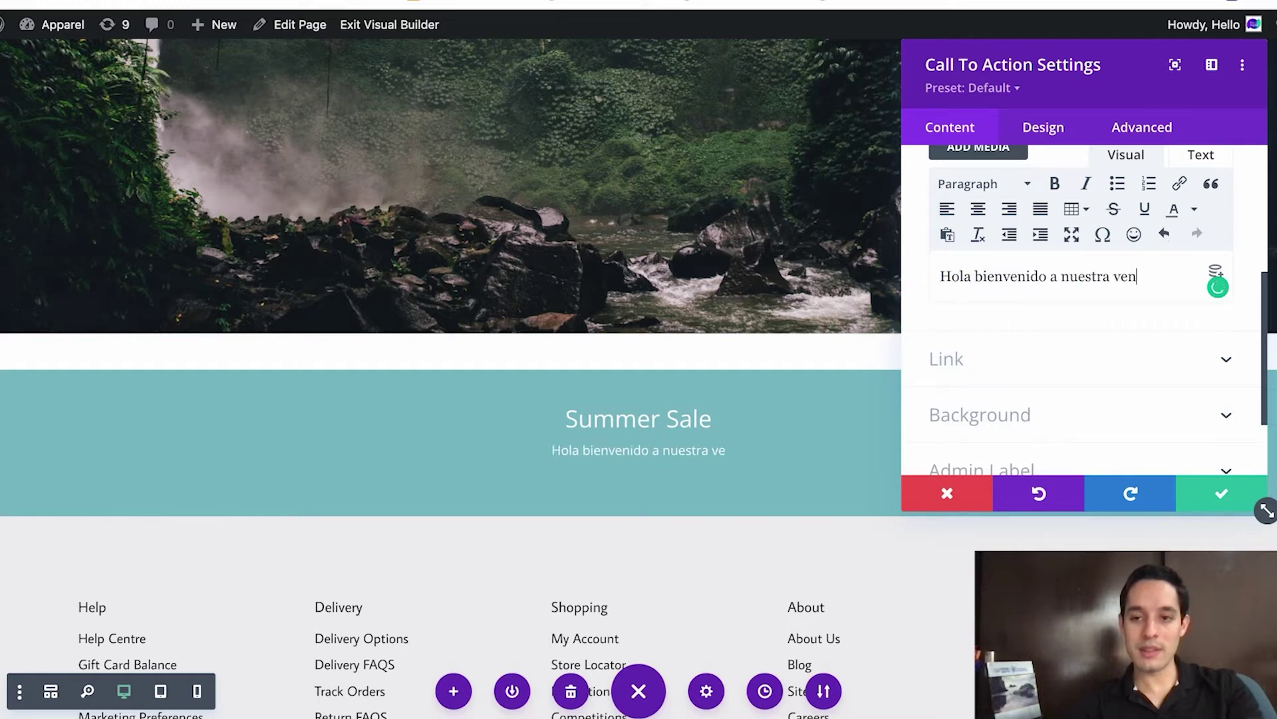
type("rano")
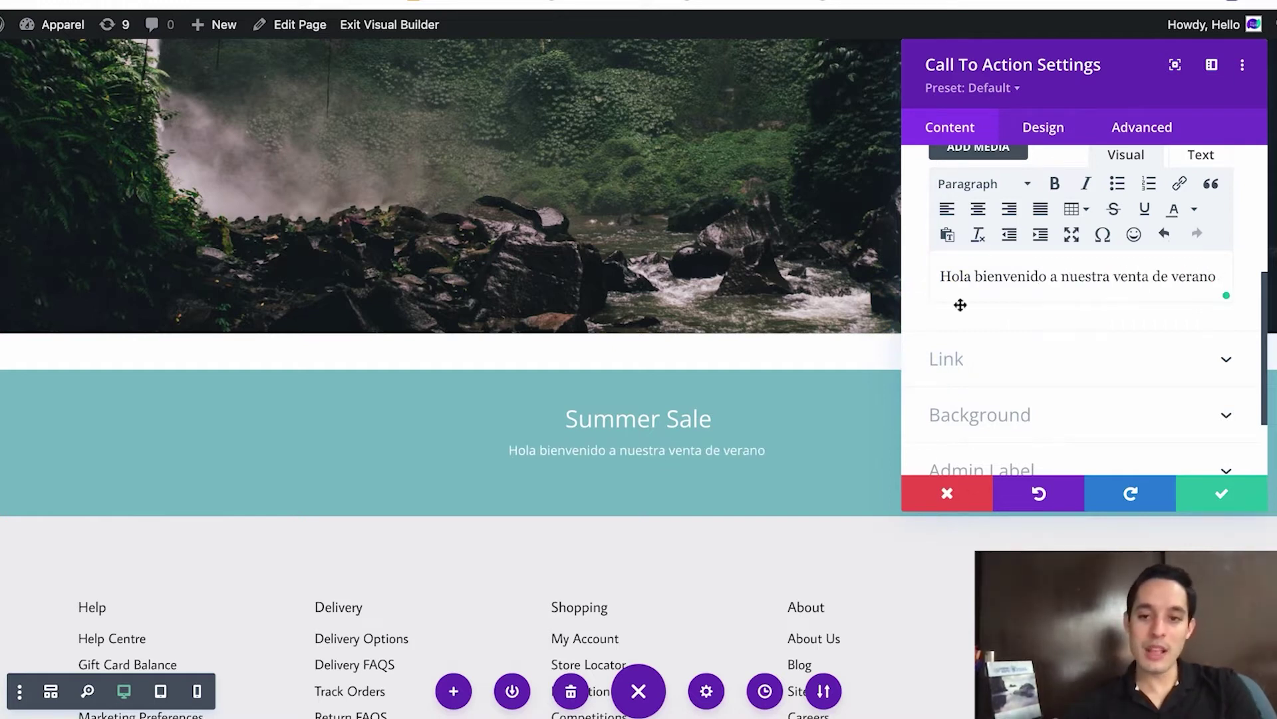
Set the Call To Action's button link URL to "#".
scroll(998, 293, "down", 3)
left_click(964, 251)
left_click(983, 243)
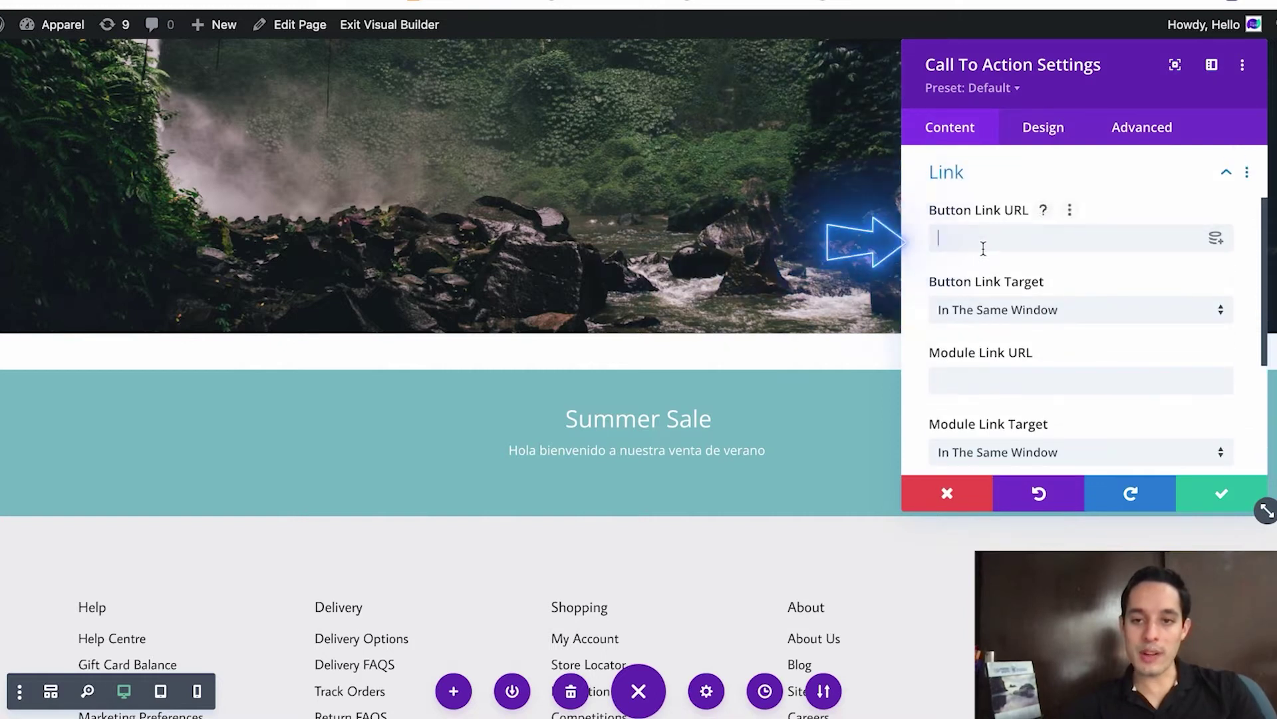
type("#")
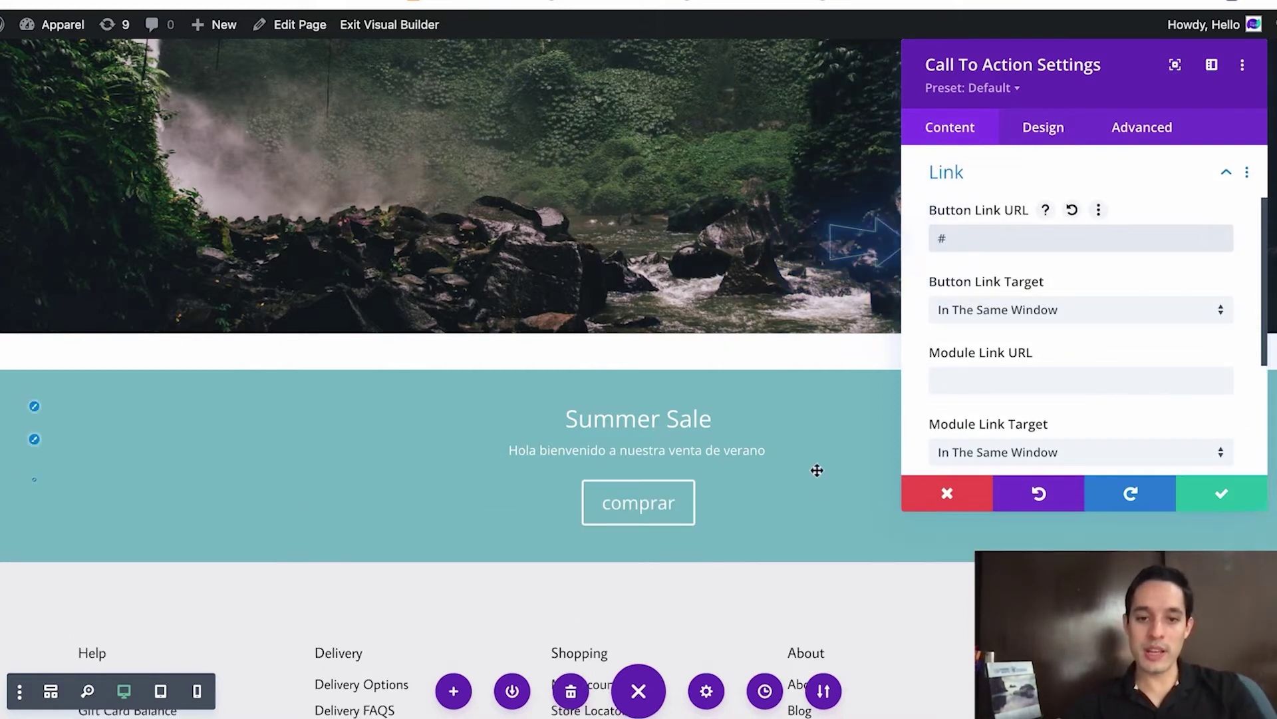
Set the Call To Action module's background to semi-transparent black, rgba(0,0,0,0.65).
scroll(1050, 380, "down", 3)
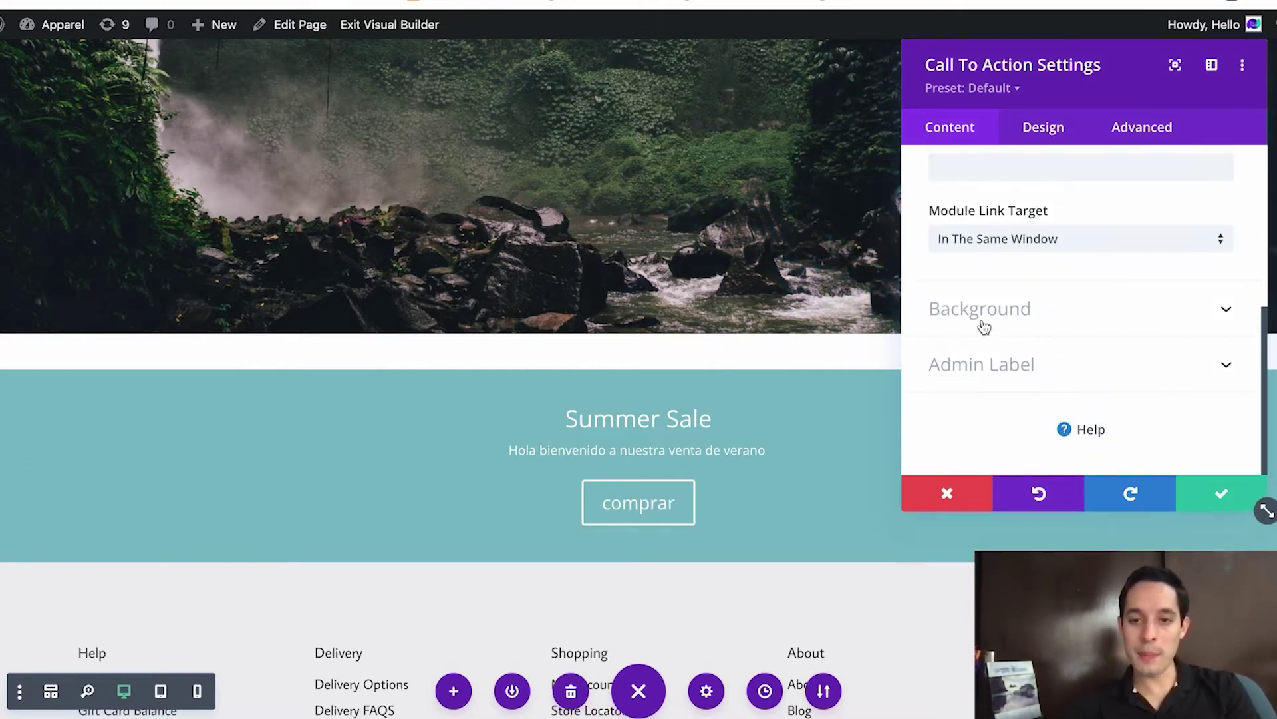
left_click(982, 309)
scroll(1061, 322, "down", 1)
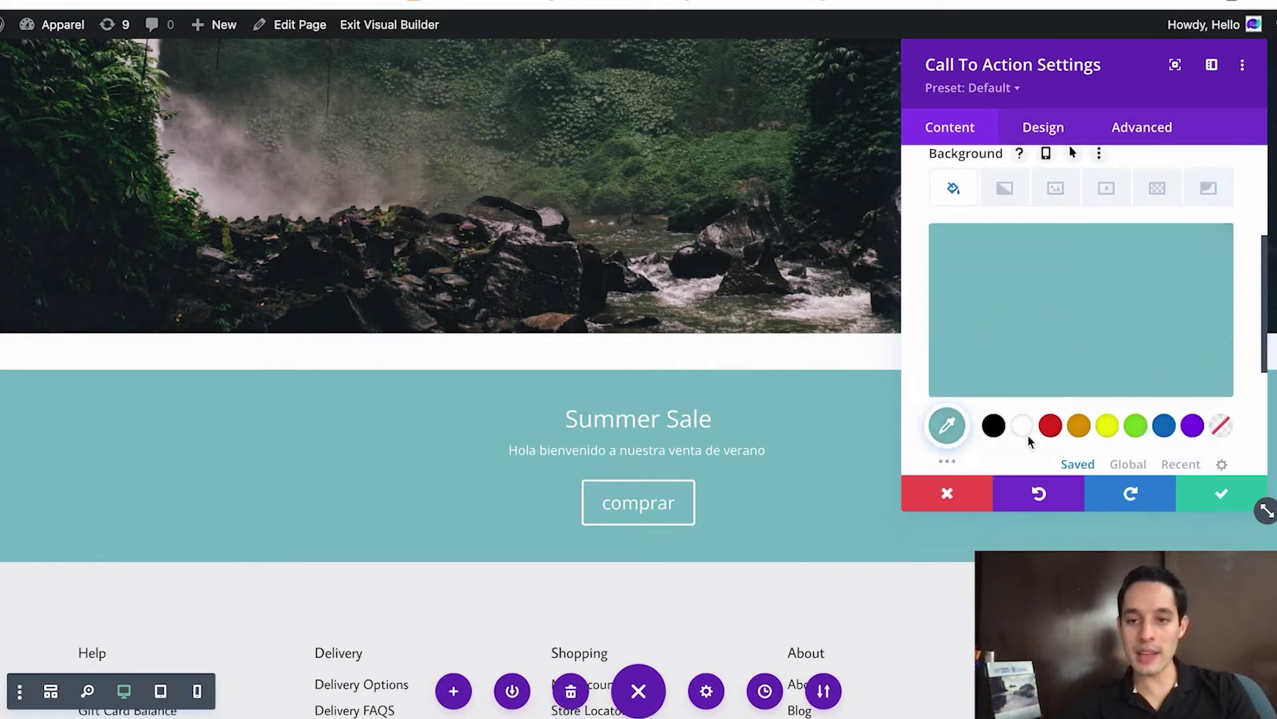
left_click(994, 425)
left_click_drag(1214, 259, 1216, 293)
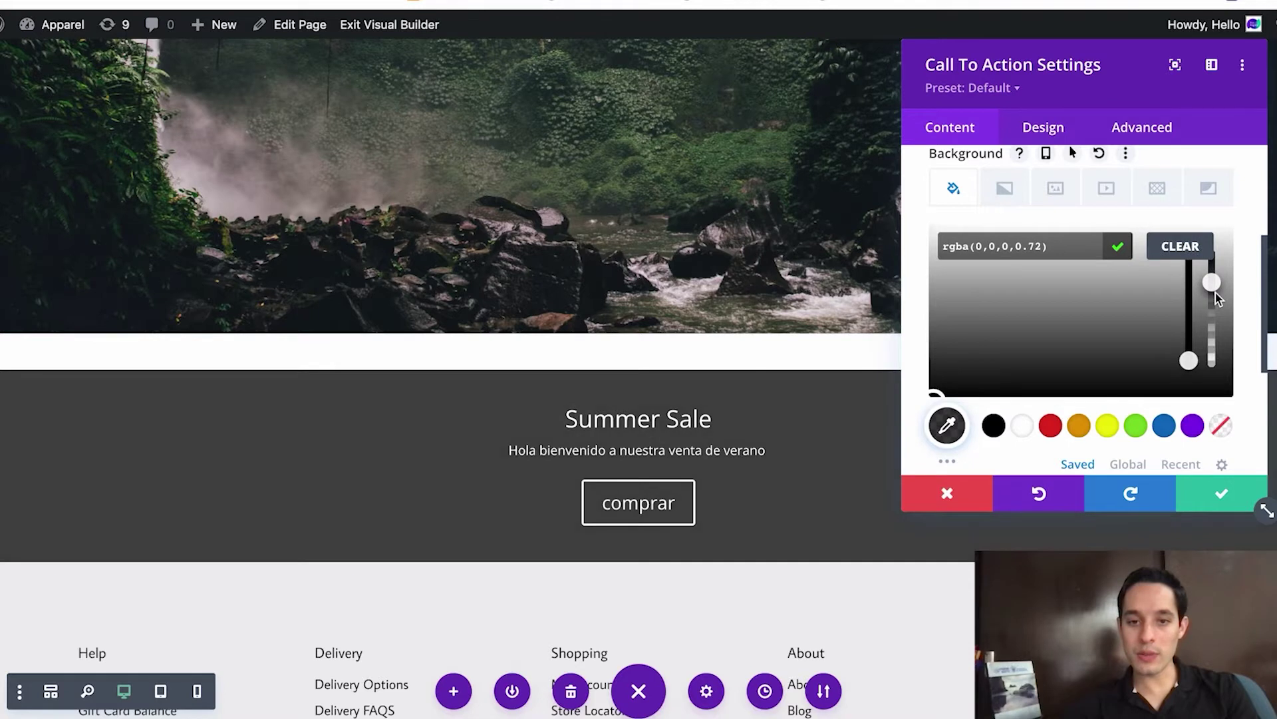
left_click_drag(1212, 286, 1213, 303)
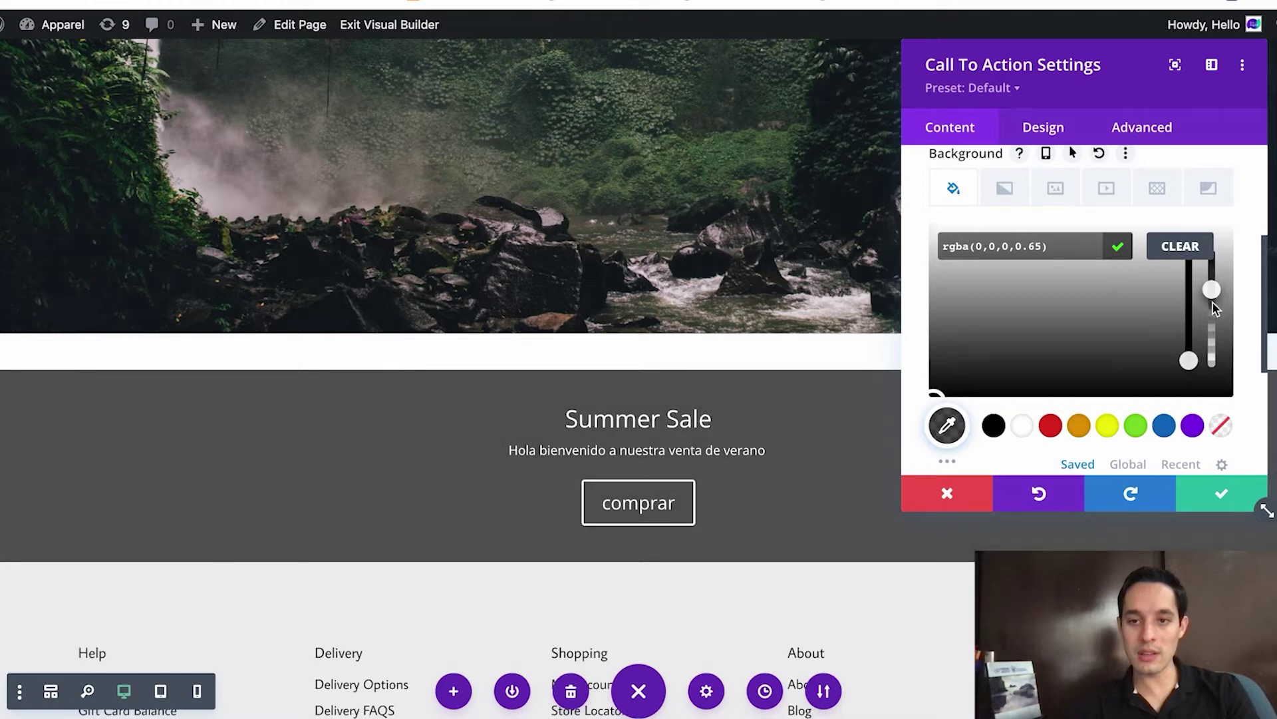
Set the Call To Action module's width to 65% and its module alignment to center.
left_click(1053, 133)
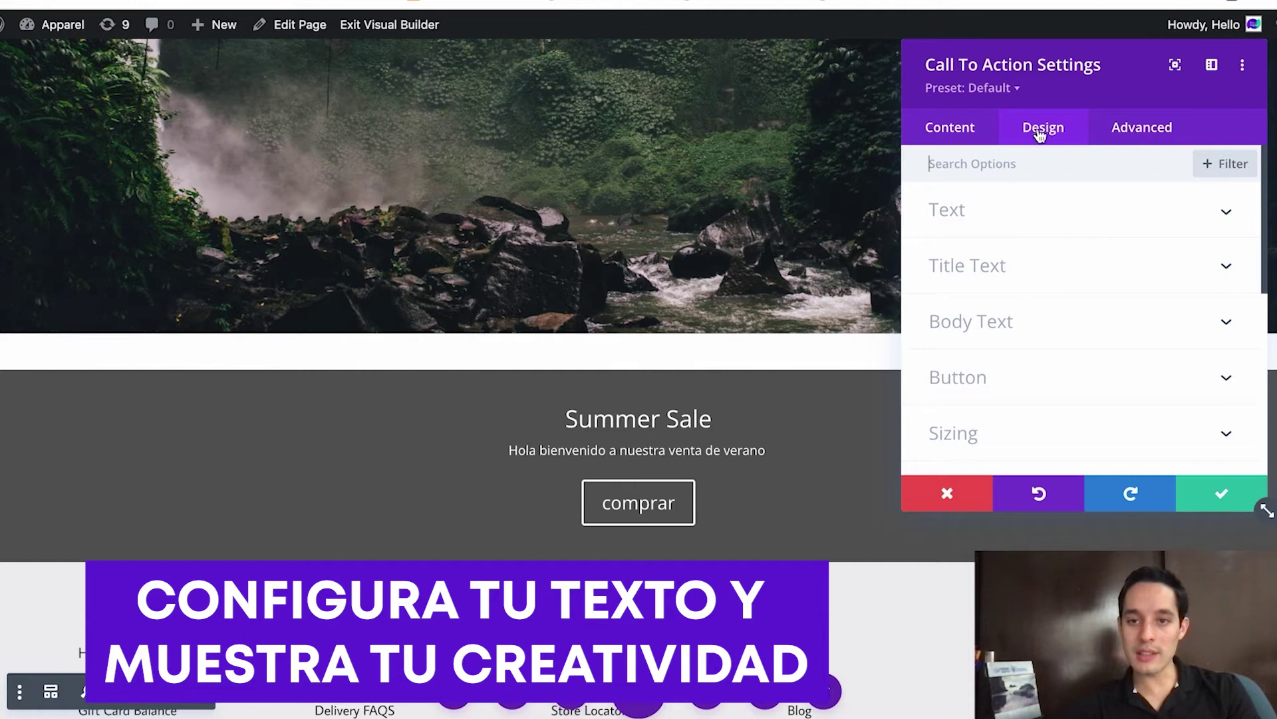
scroll(1018, 313, "down", 2)
left_click(992, 360)
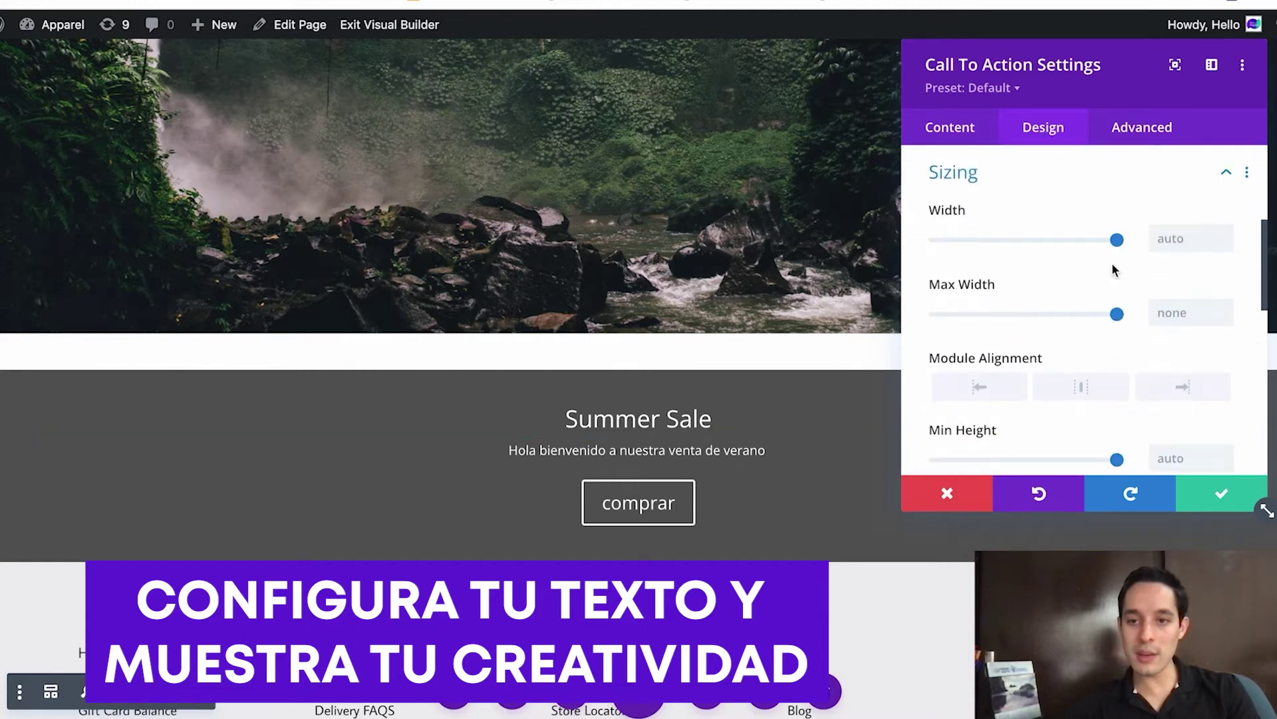
left_click_drag(1115, 238, 1054, 245)
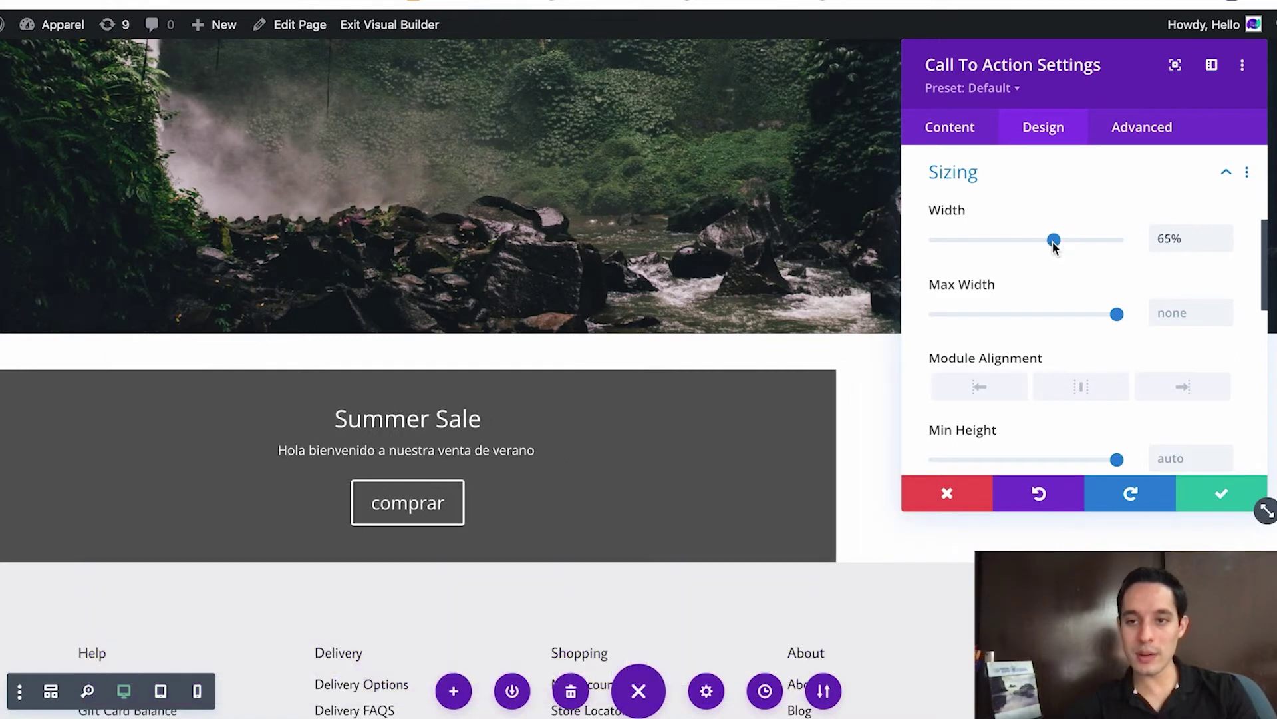
left_click(1088, 398)
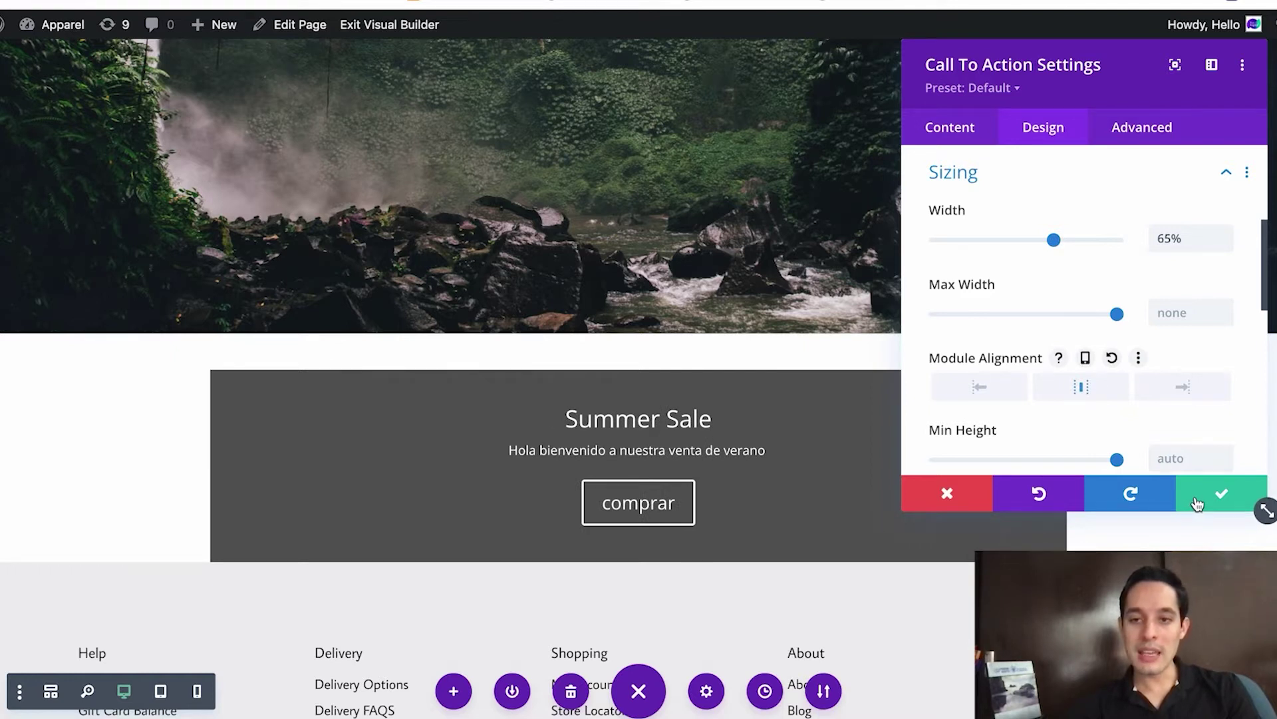
Set the Call To Action module's top margin to -600px and save the module settings.
scroll(1044, 333, "up", 3)
left_click(1037, 307)
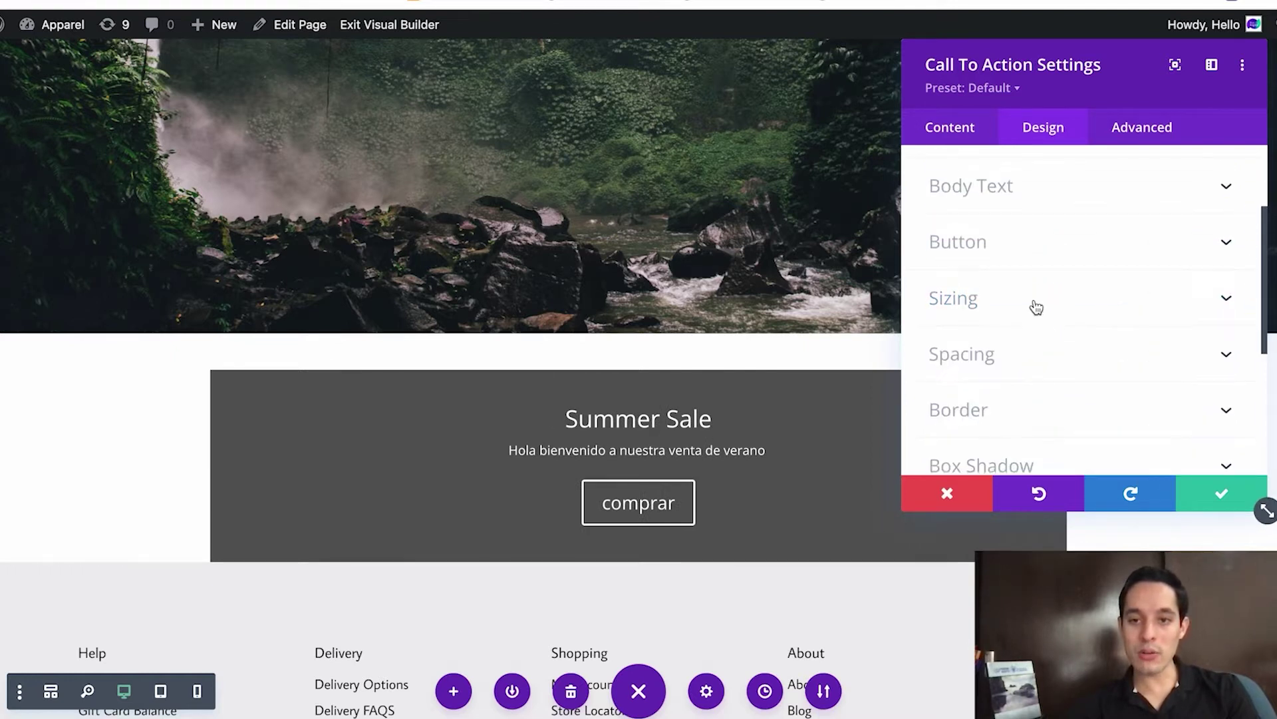
scroll(1035, 308, "down", 3)
scroll(1025, 310, "up", 2)
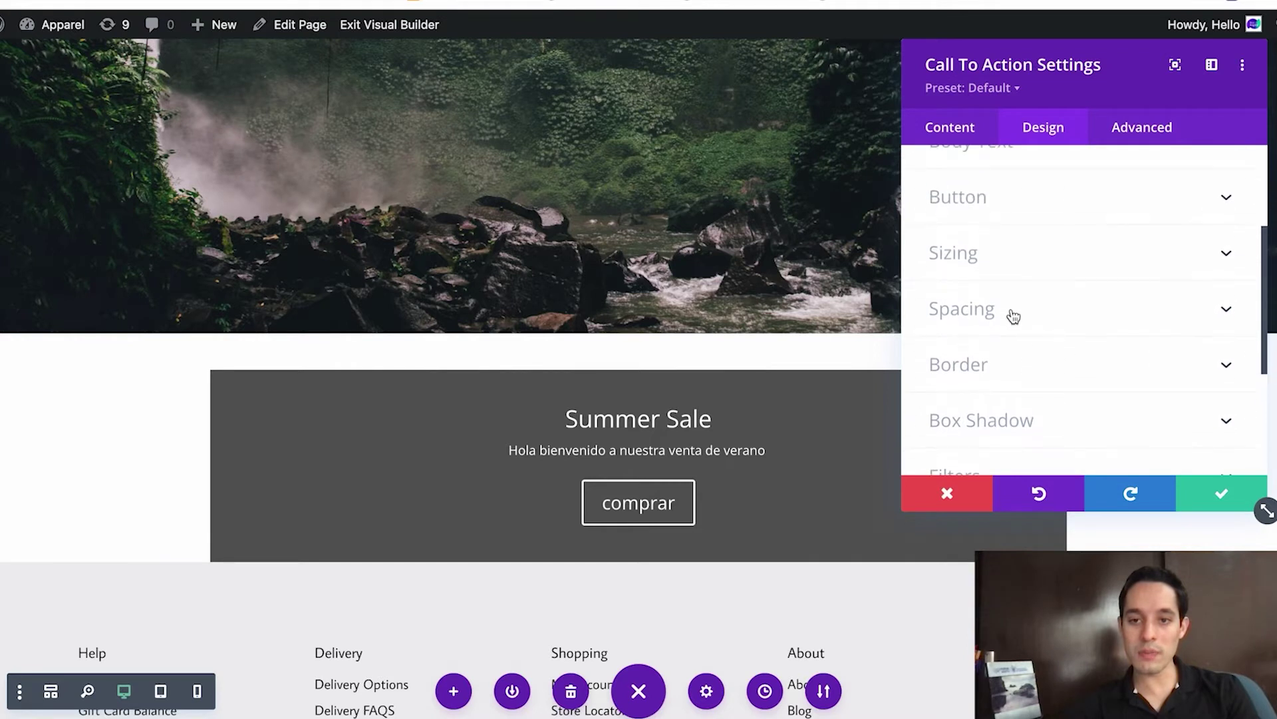
left_click(1013, 312)
left_click(958, 238)
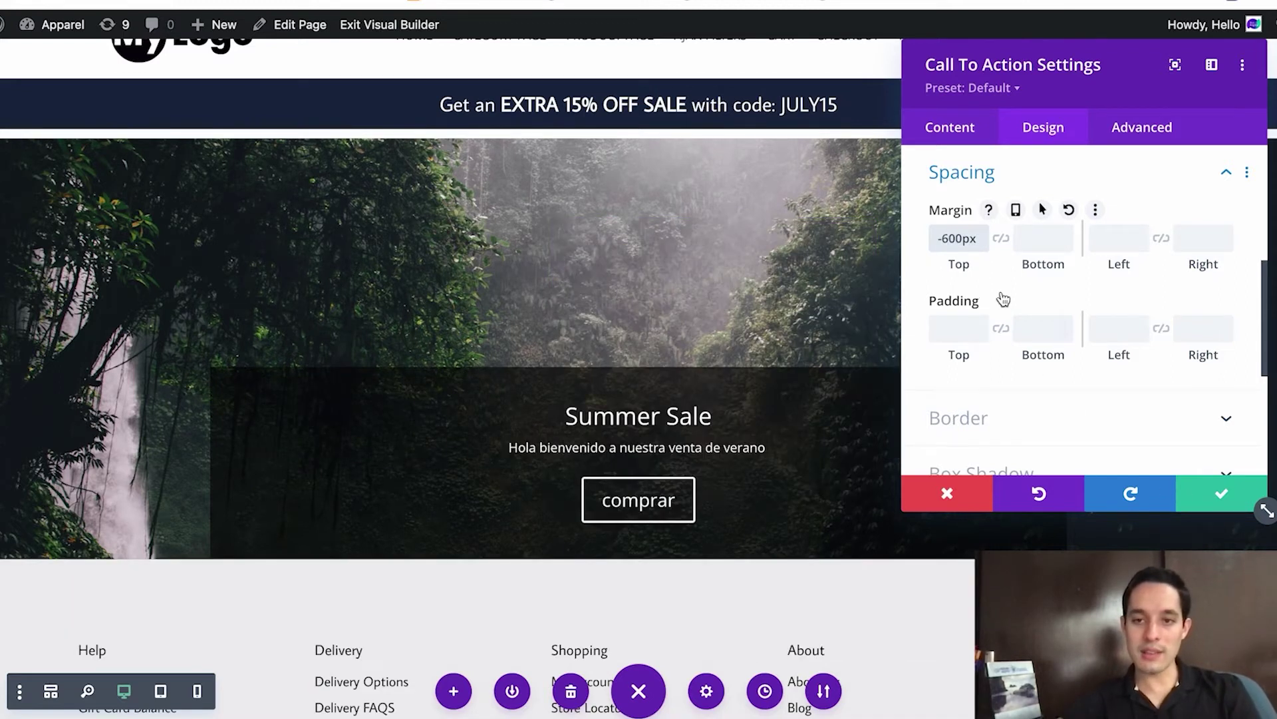
left_click(1209, 488)
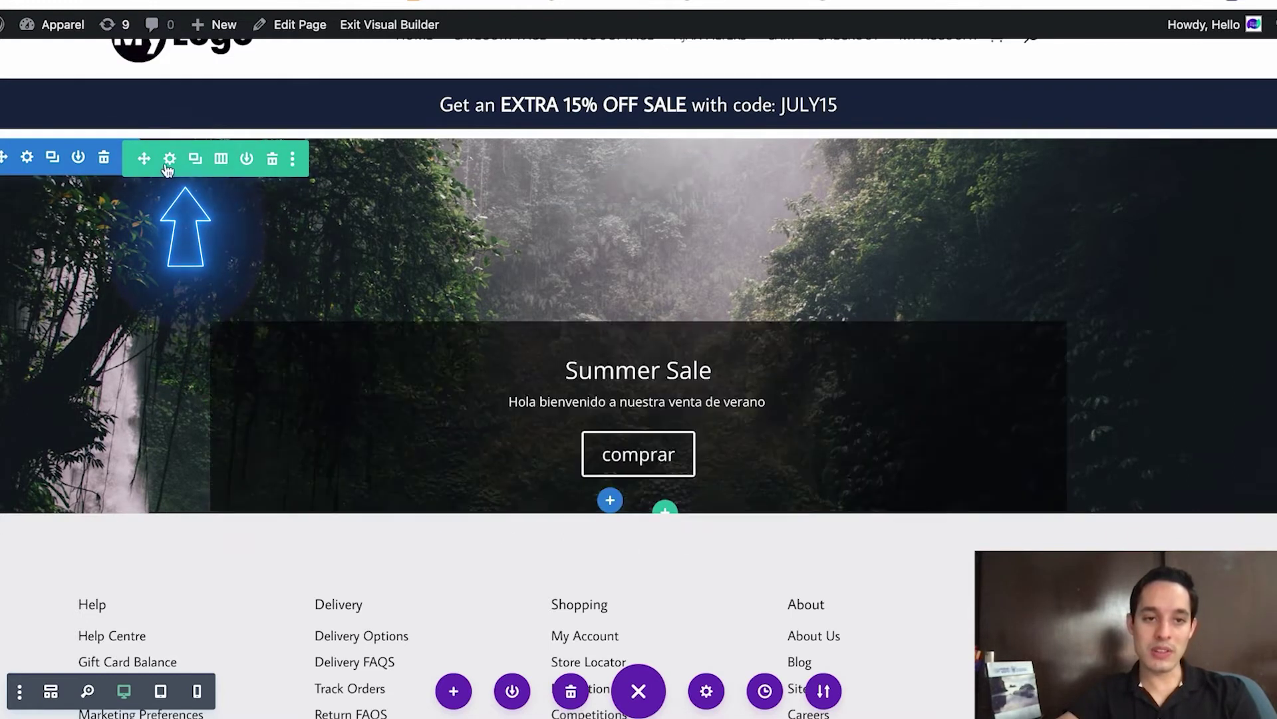
Open the row's design spacing settings and set its bottom margin to 500px.
left_click(166, 163)
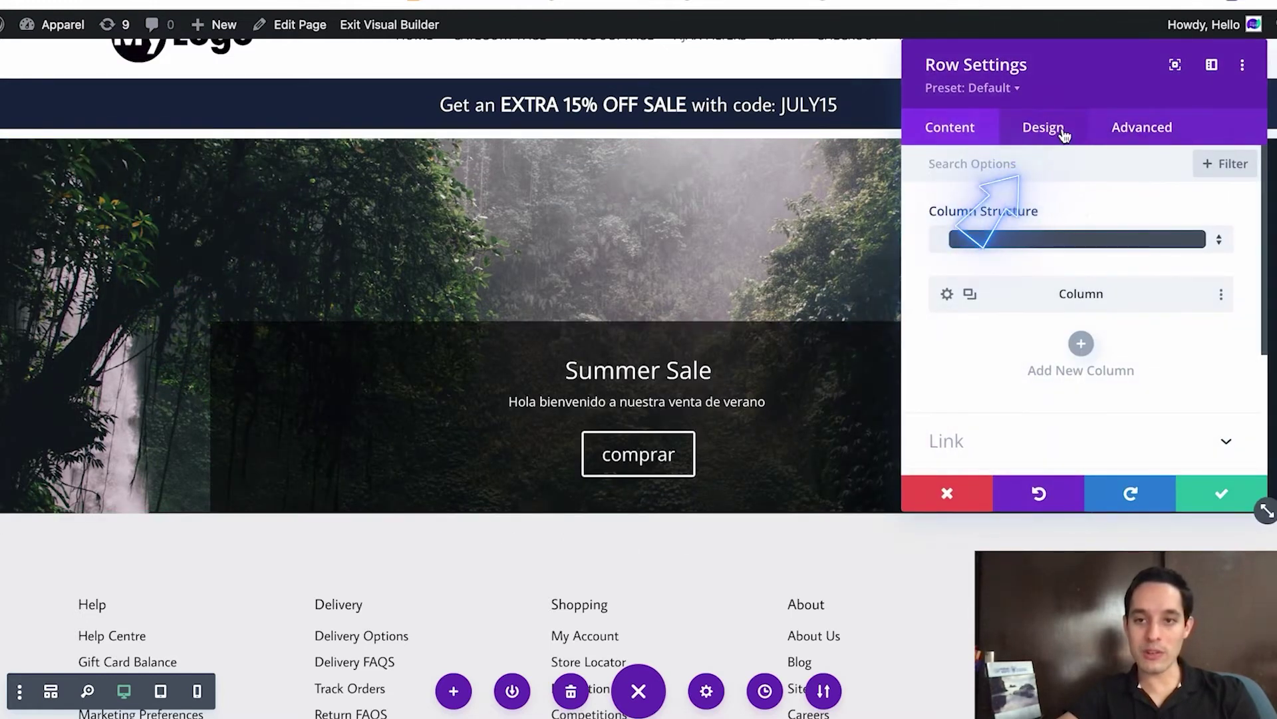
left_click(1043, 128)
left_click(987, 276)
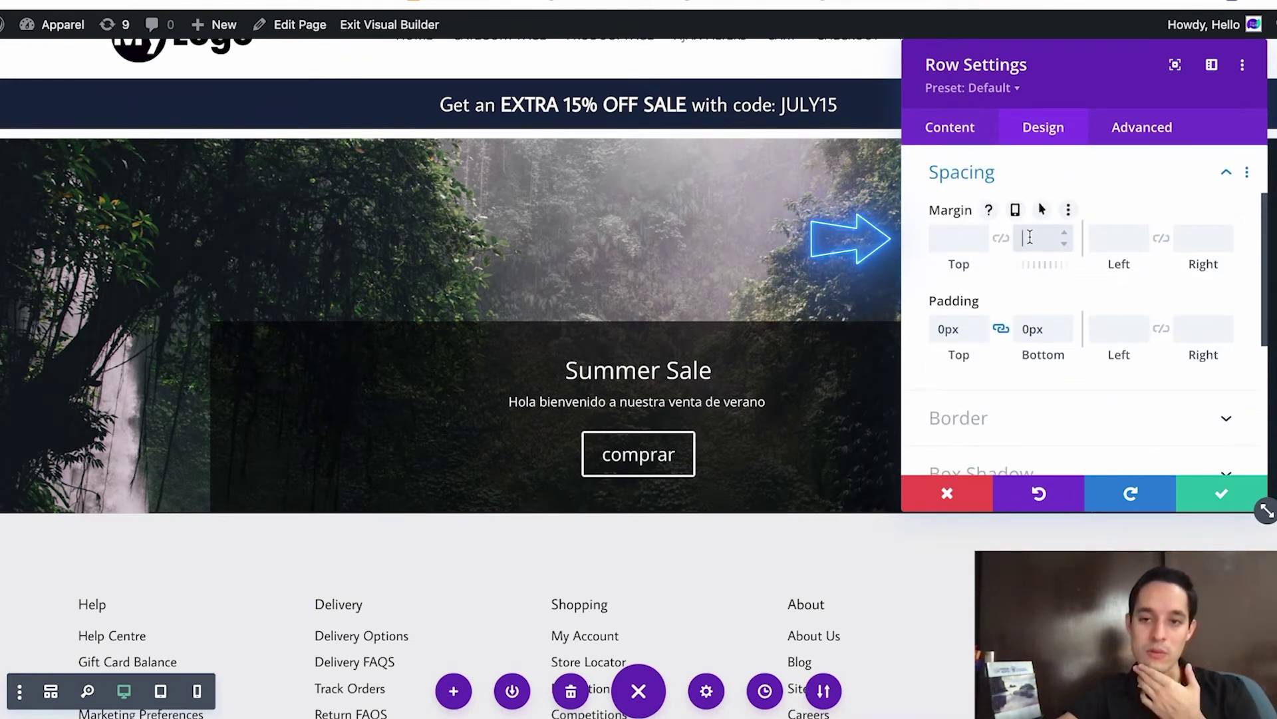
left_click(1030, 232)
type("500px")
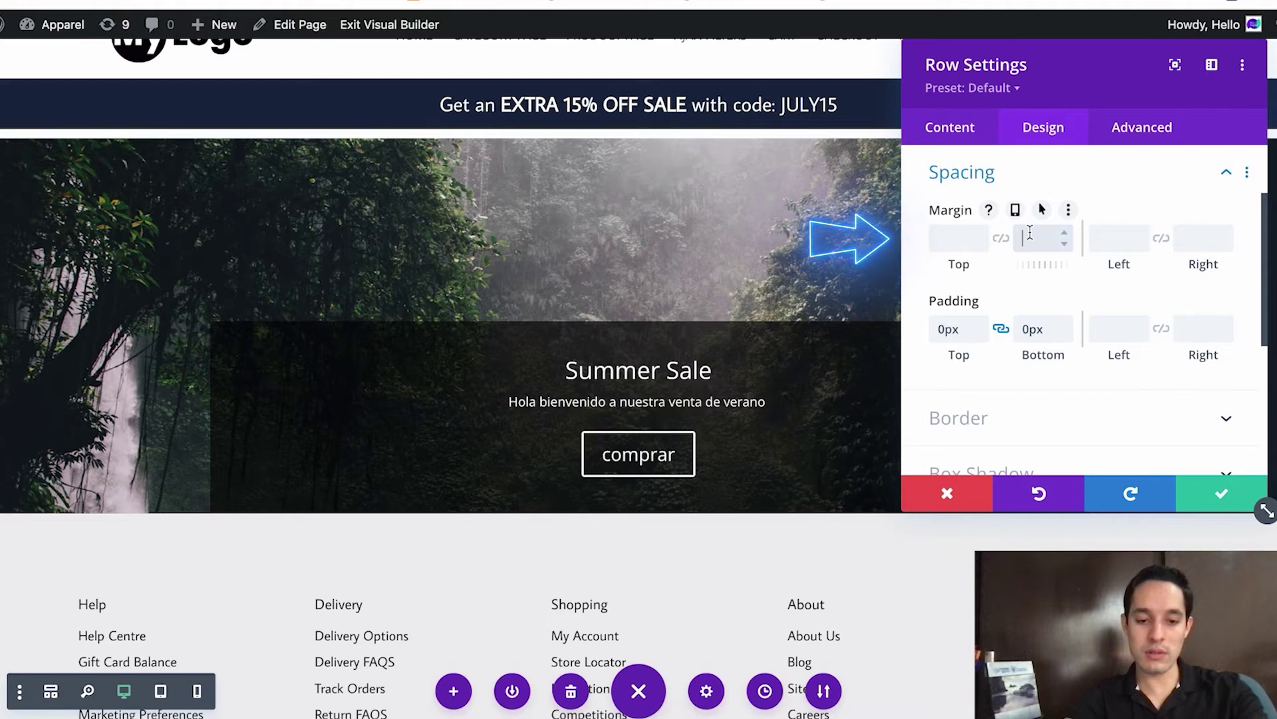
scroll(756, 388, "down", 2)
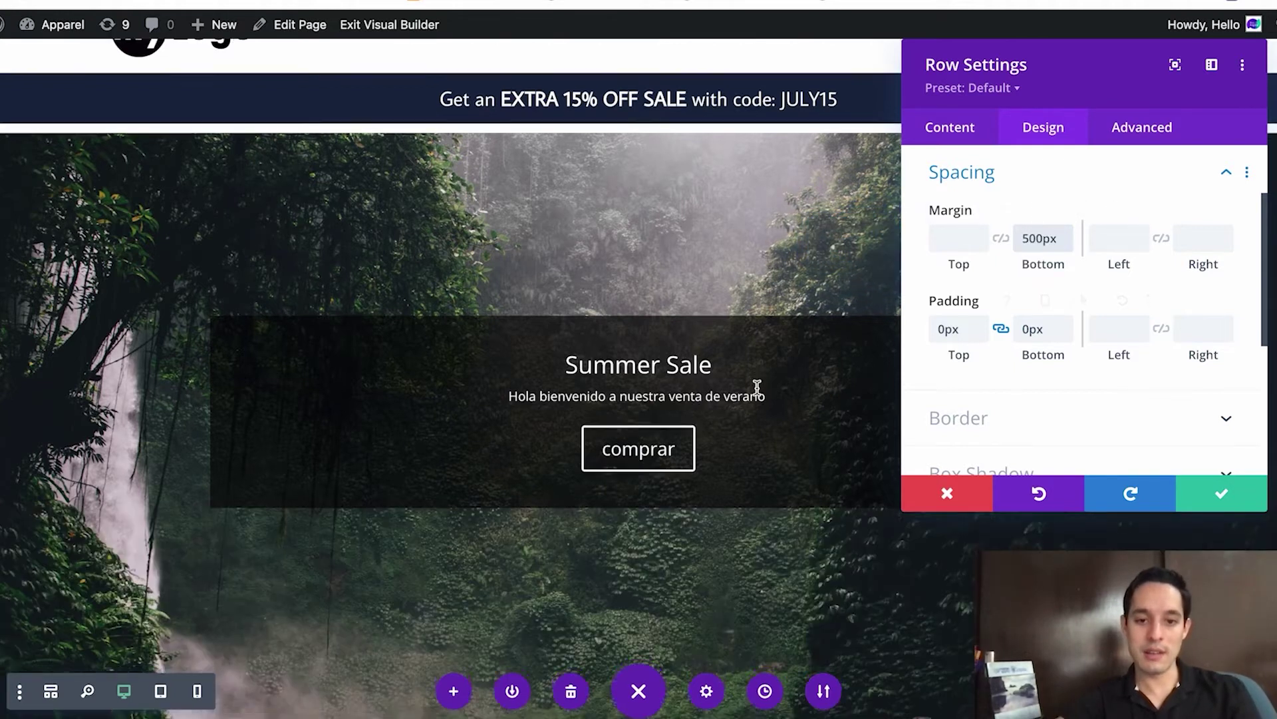
Reduce the row's bottom margin to 200px and save the row settings.
scroll(756, 388, "up", 1)
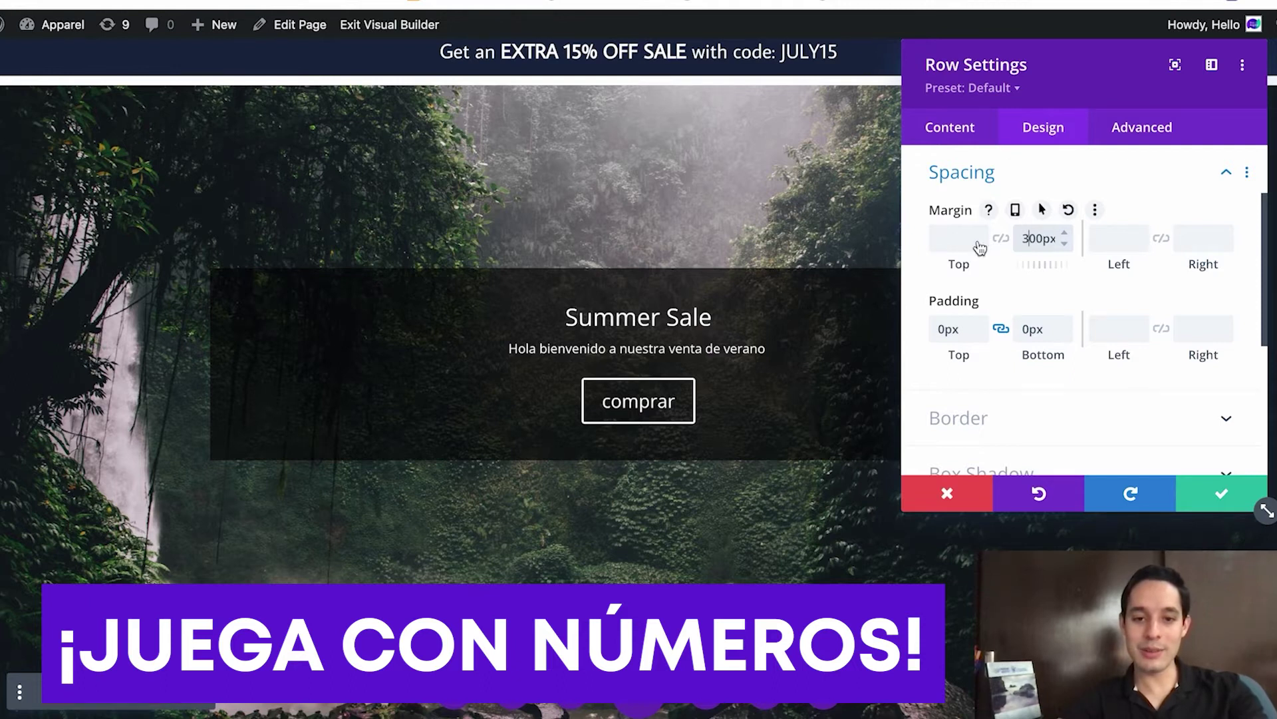
scroll(824, 253, "down", 2)
scroll(824, 254, "up", 3)
scroll(825, 257, "down", 2)
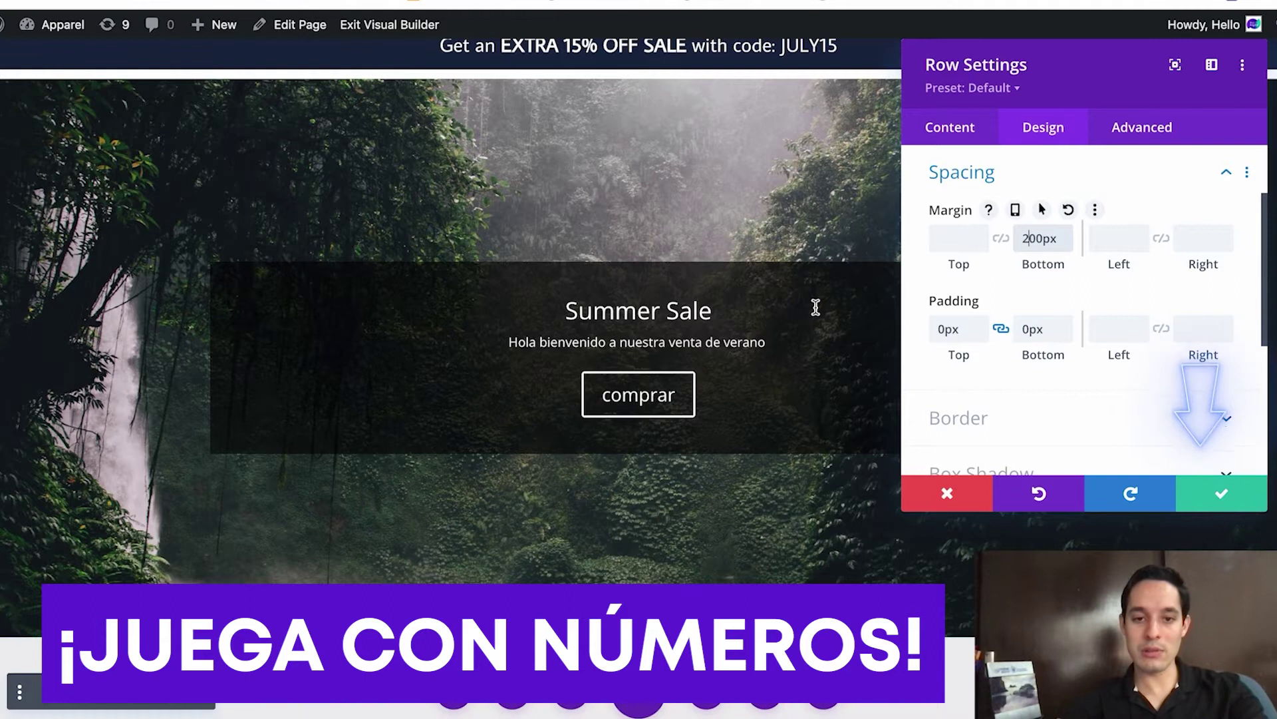
scroll(816, 305, "up", 2)
scroll(864, 328, "down", 1)
left_click(1214, 502)
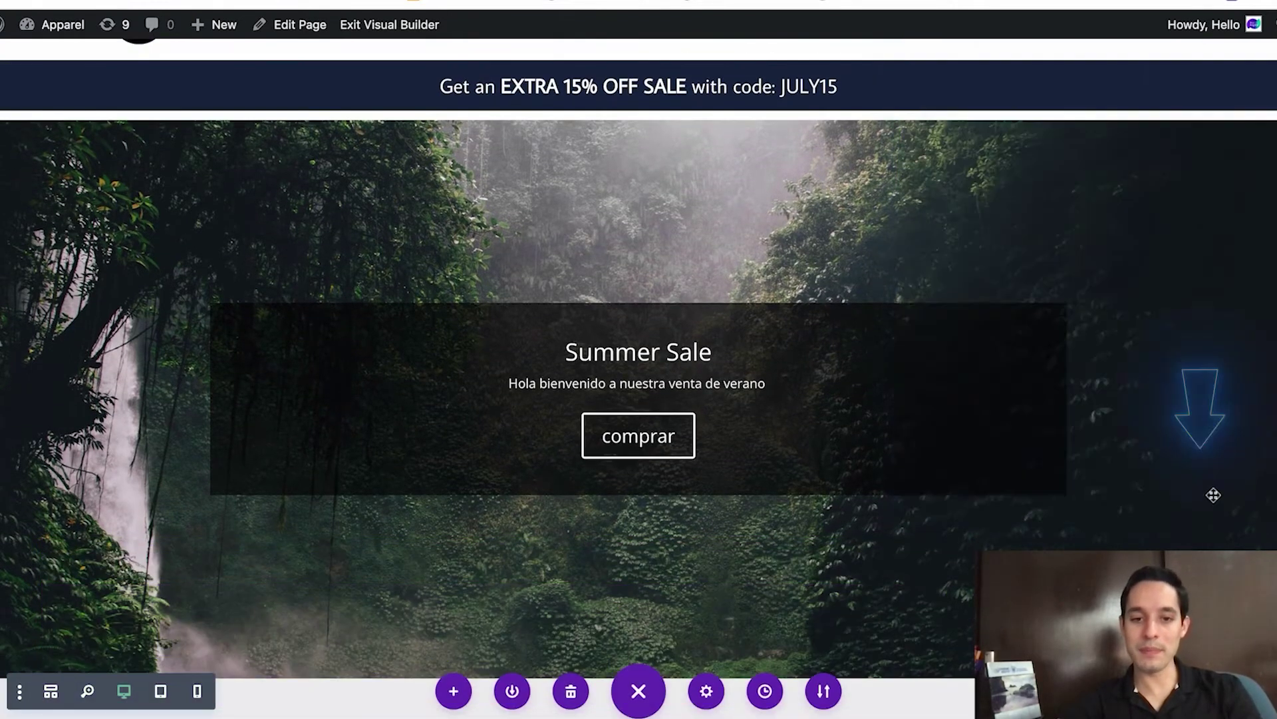
Exit the visual builder to view the live page.
scroll(1211, 493, "up", 2)
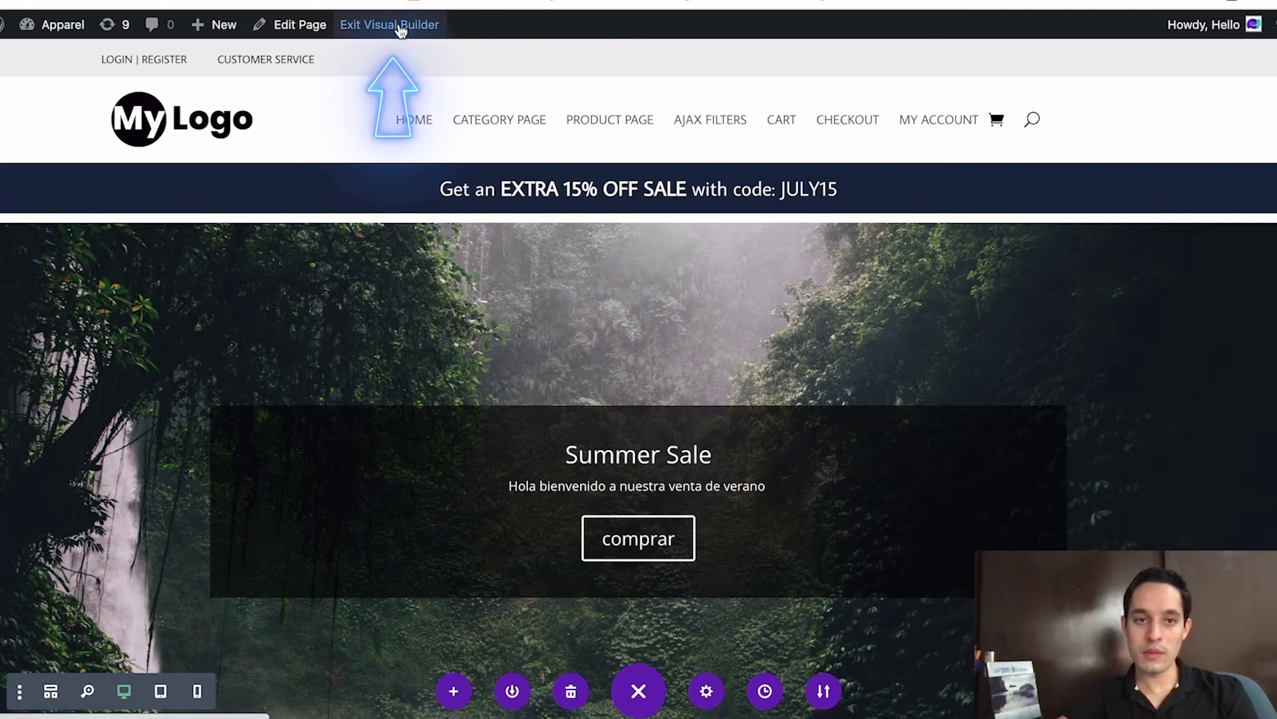
left_click(400, 27)
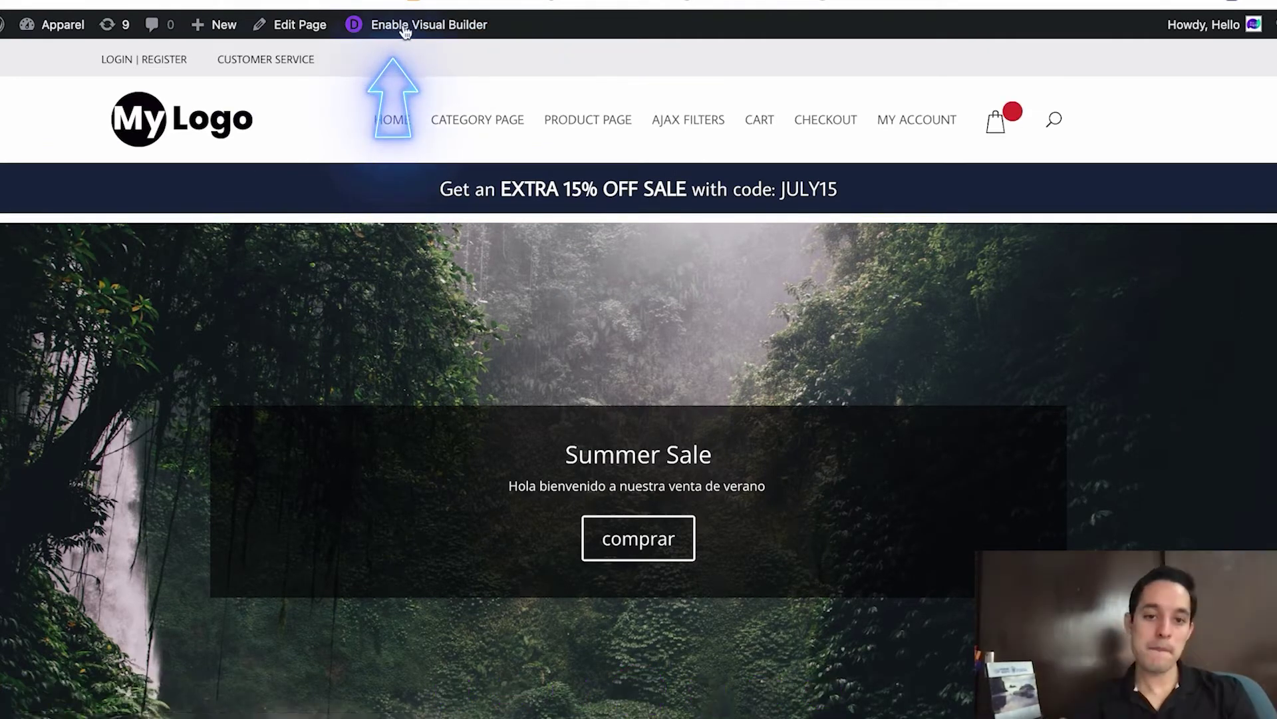
Examine how the Summer Sale call to action sits over the full-width forest image on the live page.
scroll(551, 153, "down", 5)
scroll(552, 150, "up", 4)
scroll(552, 150, "down", 1)
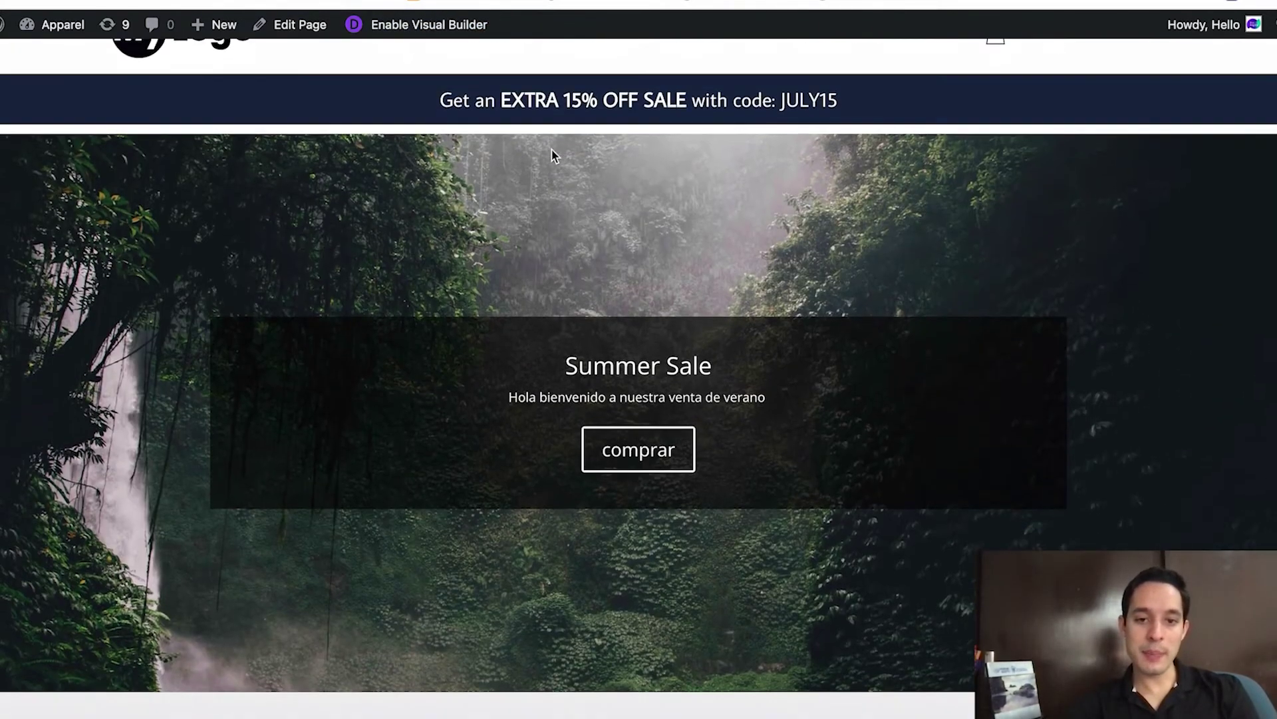
scroll(596, 633, "down", 1)
scroll(448, 485, "up", 3)
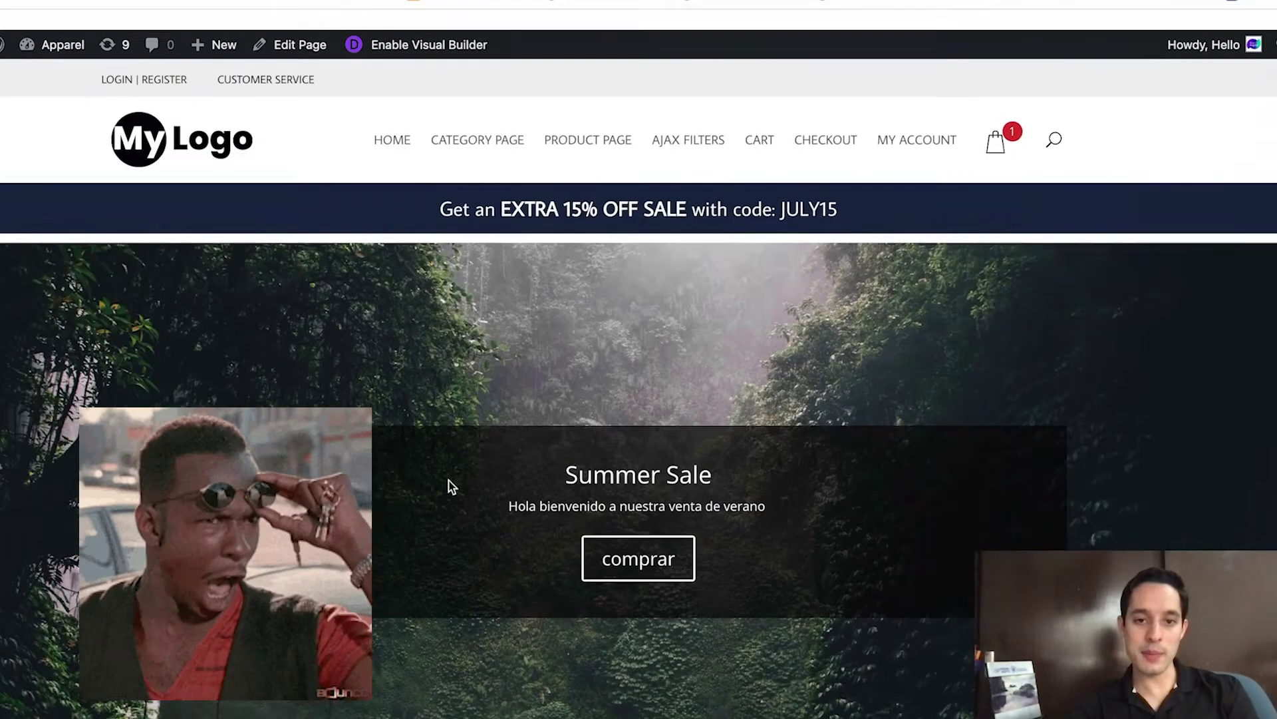
scroll(809, 658, "down", 5)
scroll(810, 659, "up", 4)
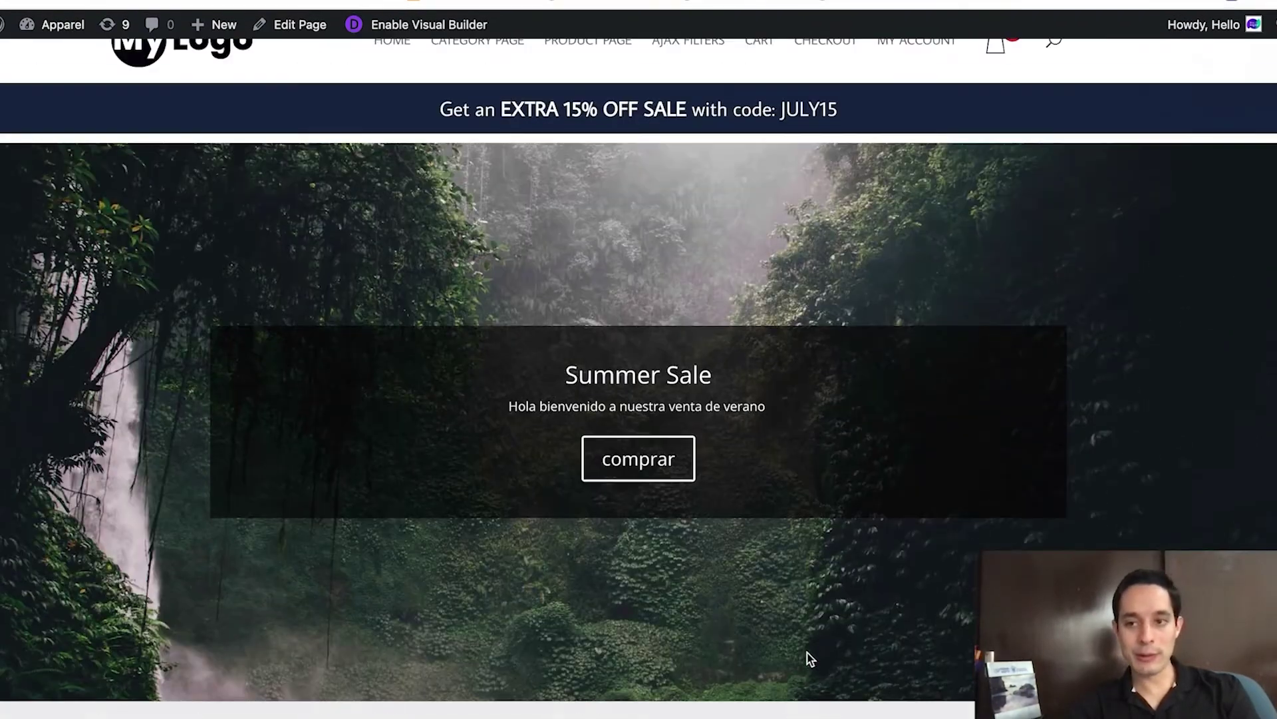
scroll(809, 659, "down", 1)
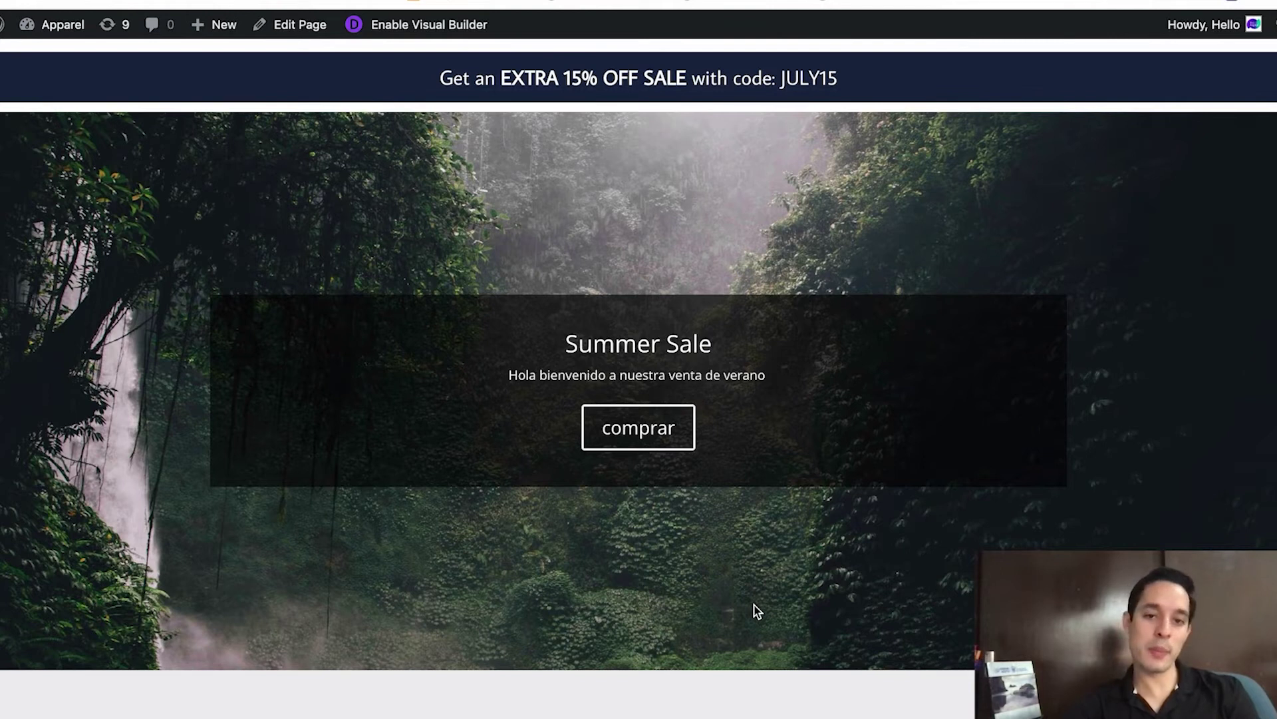
scroll(756, 501, "up", 1)
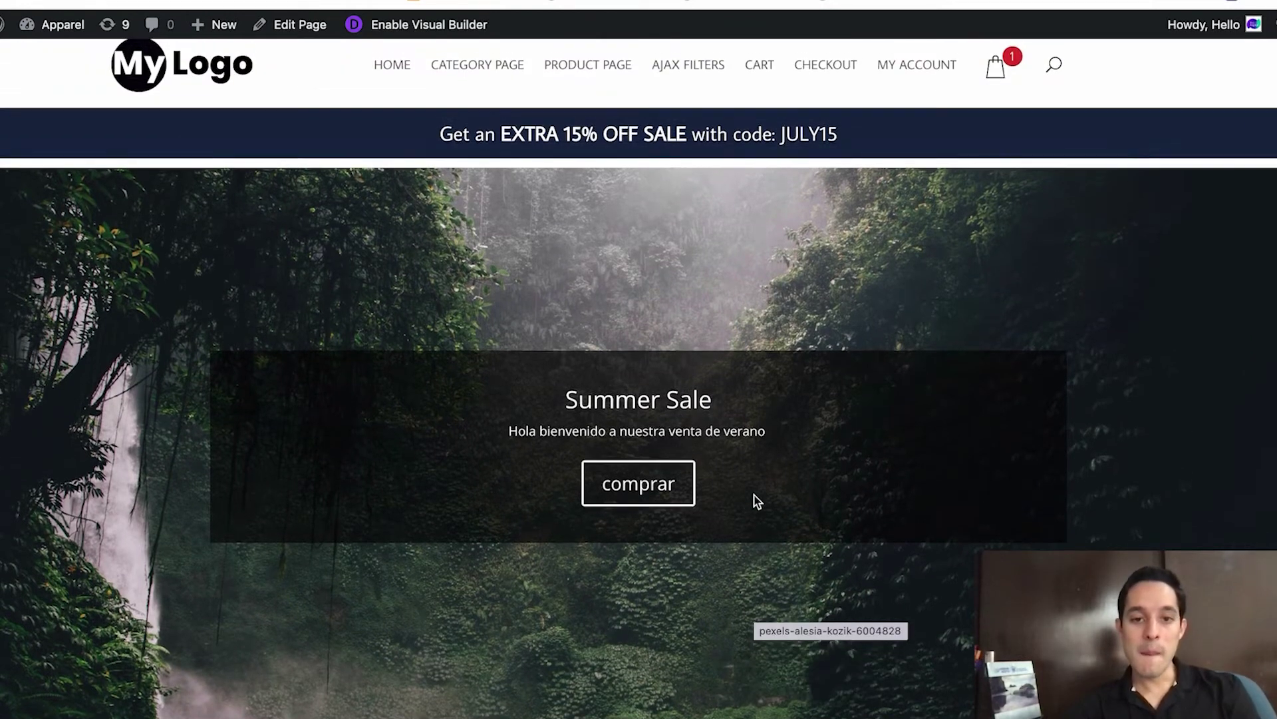
scroll(757, 501, "down", 1)
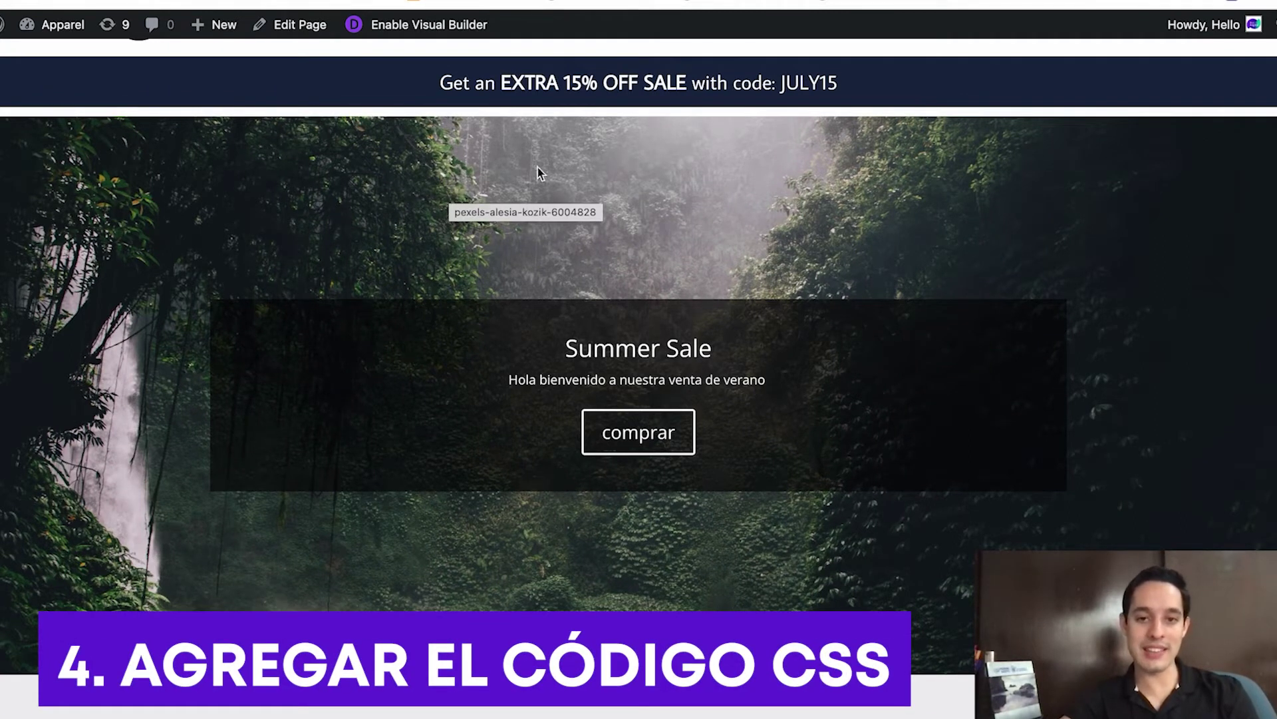
scroll(141, 202, "up", 1)
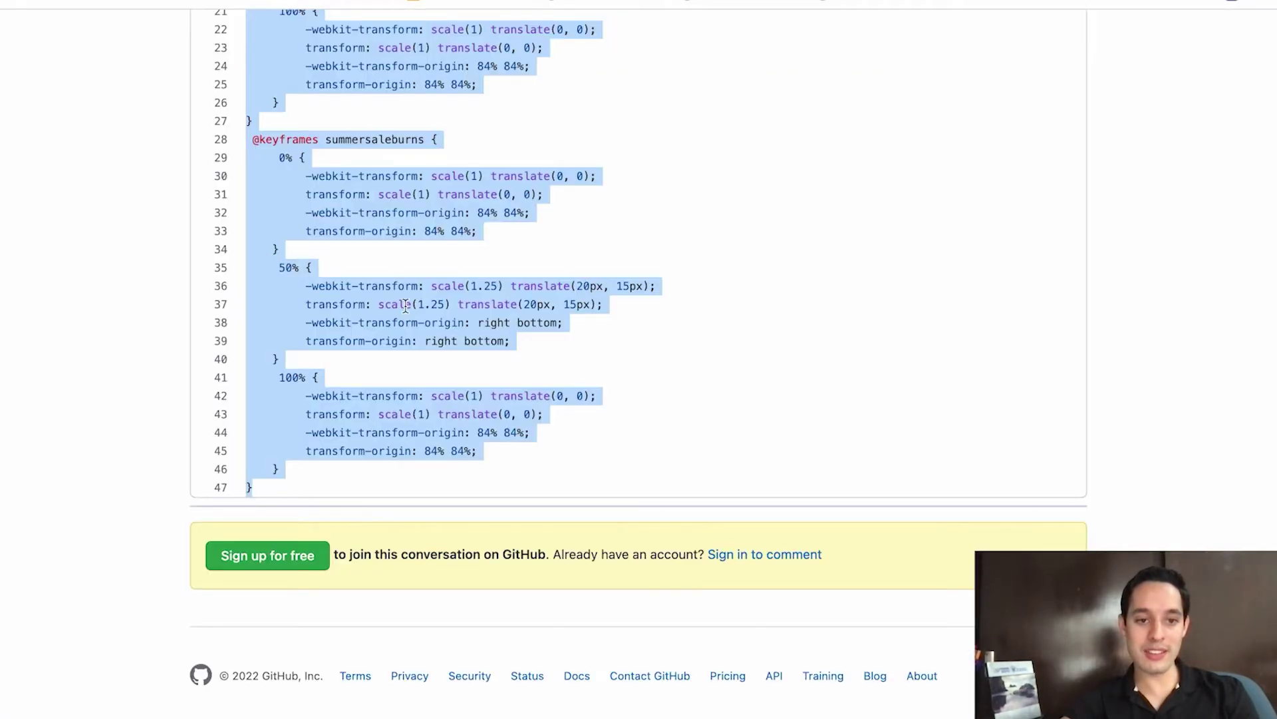
Select the complete summersaleburns animation CSS in the GitHub code listing.
left_click_drag(351, 485, 228, 325)
scroll(243, 361, "up", 10)
scroll(385, 364, "down", 8)
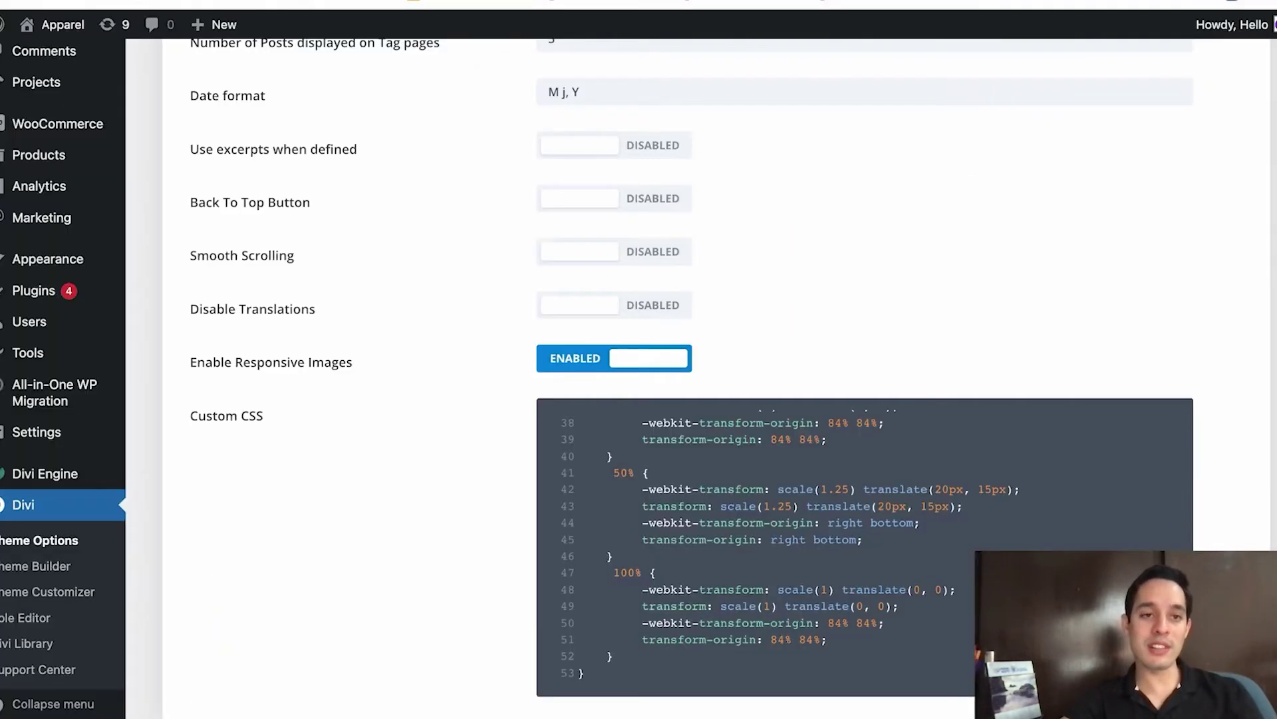
Cut the Ken Burns animation code from the Custom CSS in Divi Theme Options, keeping the WooCommerce review form rule.
scroll(28, 120, "up", 15)
mouse_move(63, 25)
scroll(107, 129, "down", 7)
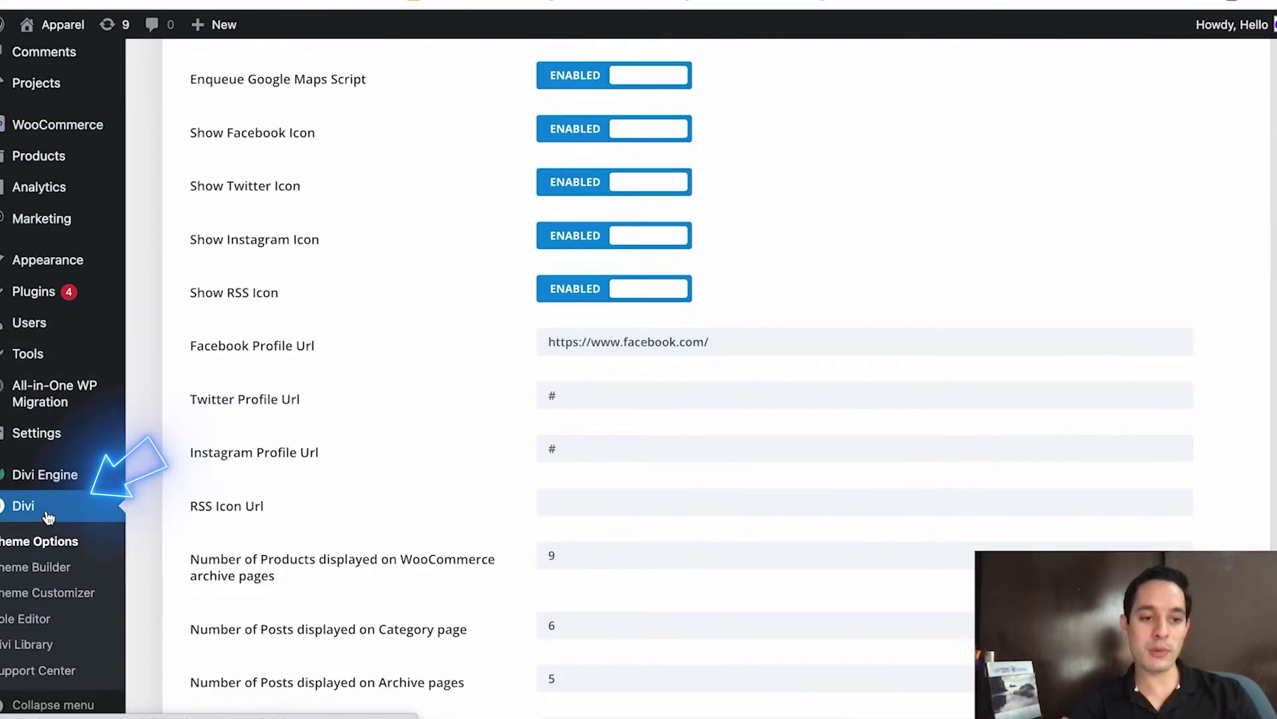
scroll(633, 345, "down", 12)
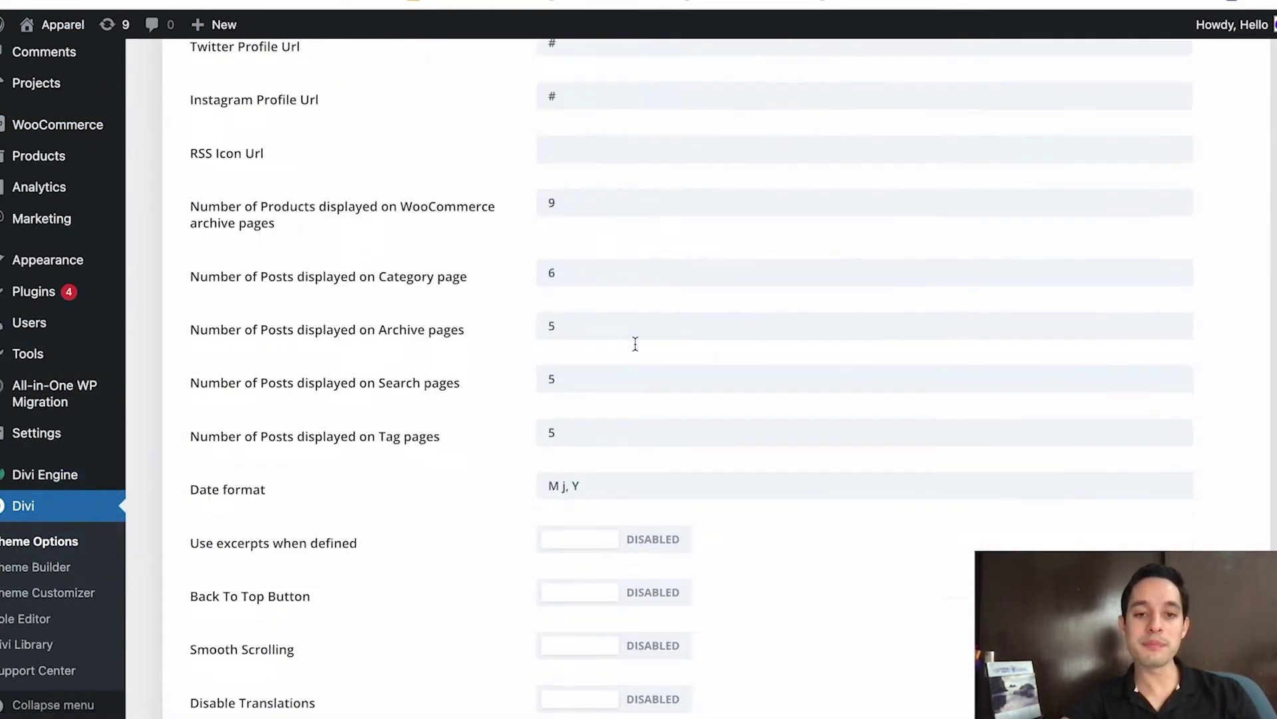
scroll(635, 343, "up", 5)
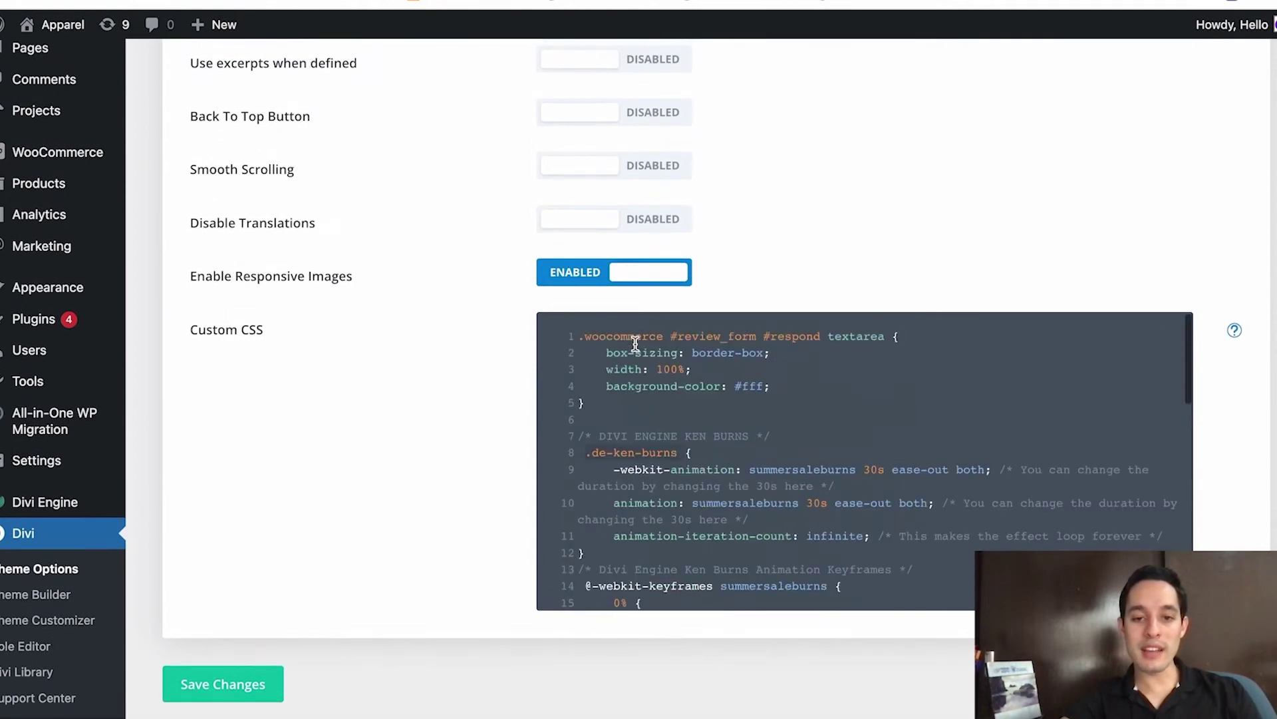
scroll(665, 407, "down", 10)
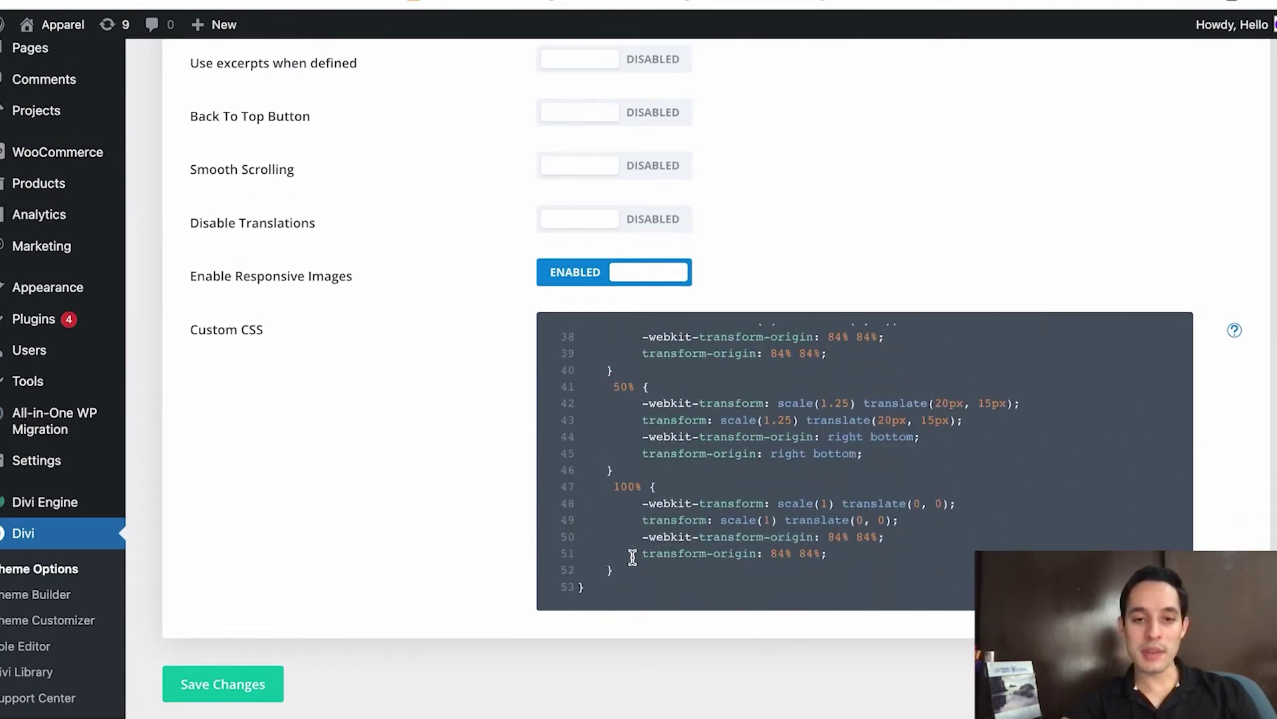
scroll(586, 491, "up", 11)
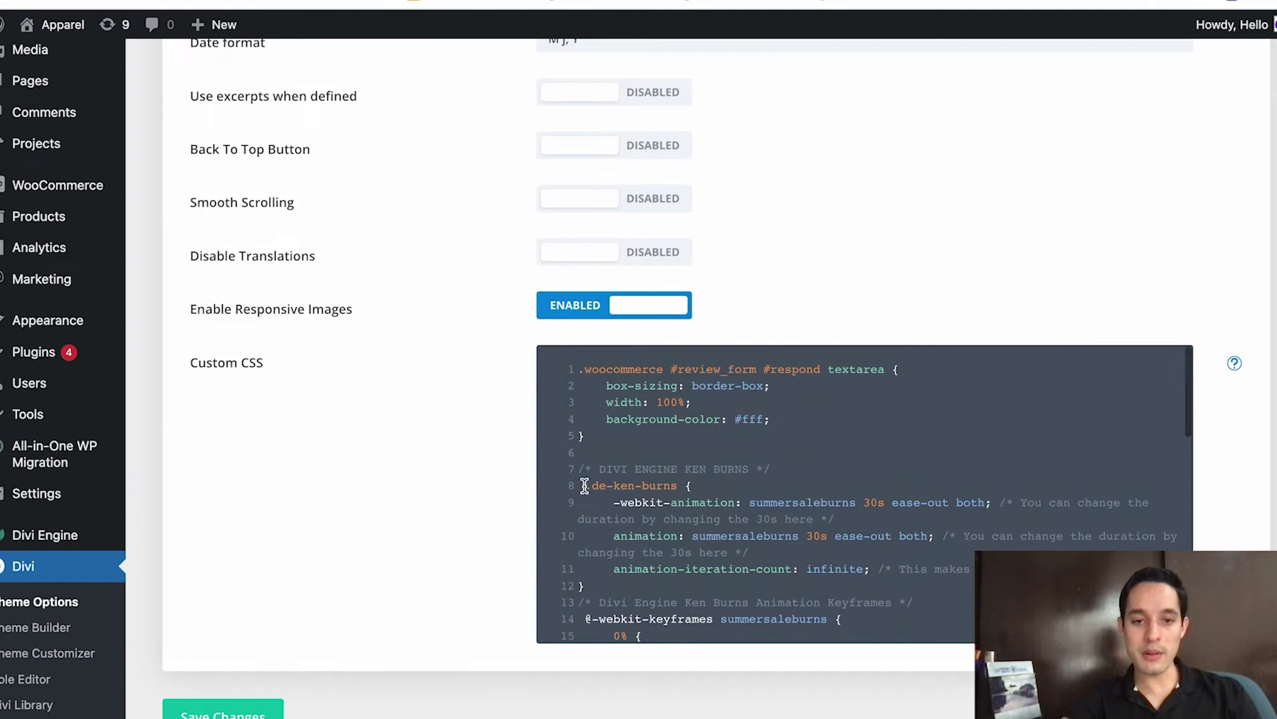
key("ctrl+x")
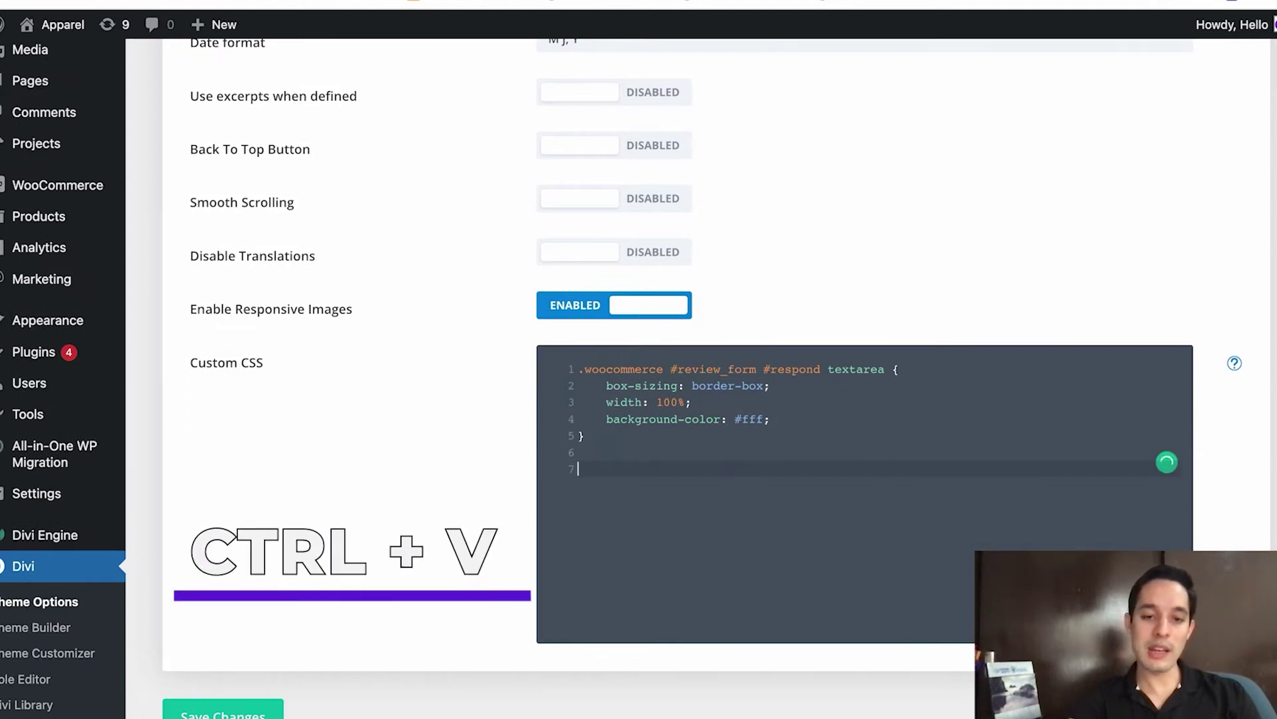
Paste the Ken Burns animation code below the WooCommerce review form rule in the Custom CSS and save the theme options.
key("ctrl+v")
scroll(377, 552, "down", 1)
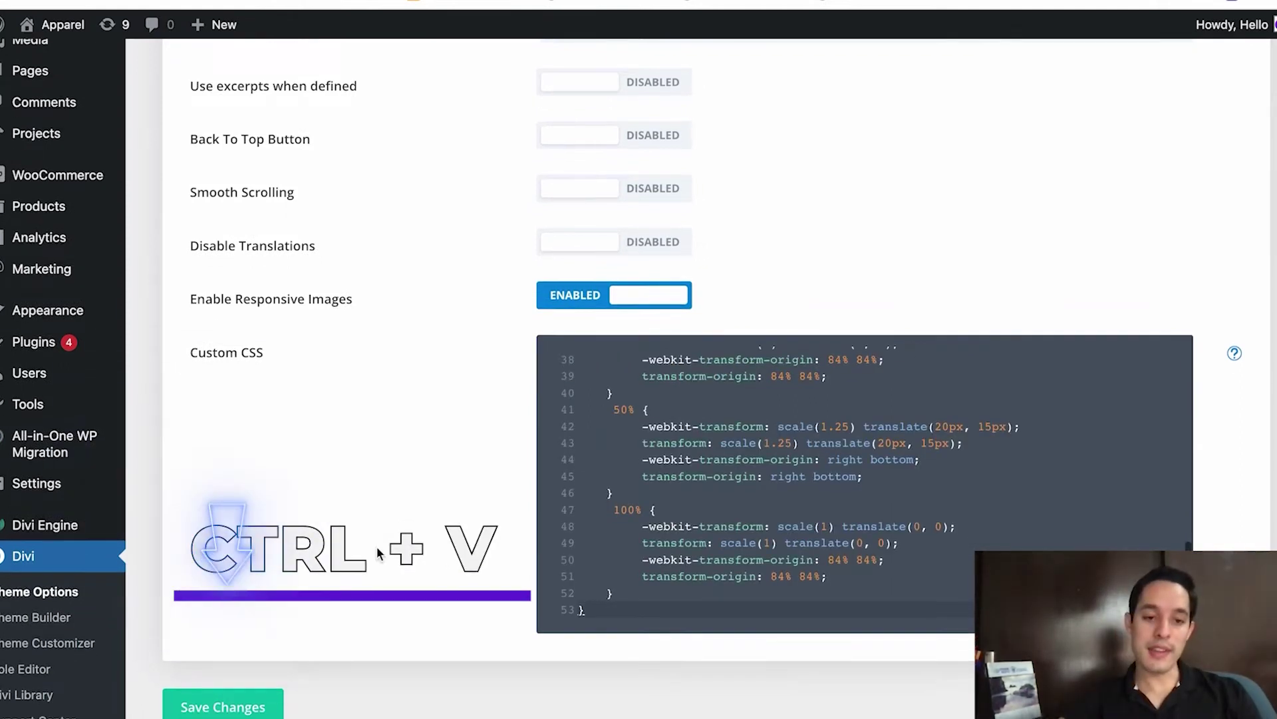
left_click(220, 653)
scroll(435, 574, "up", 6)
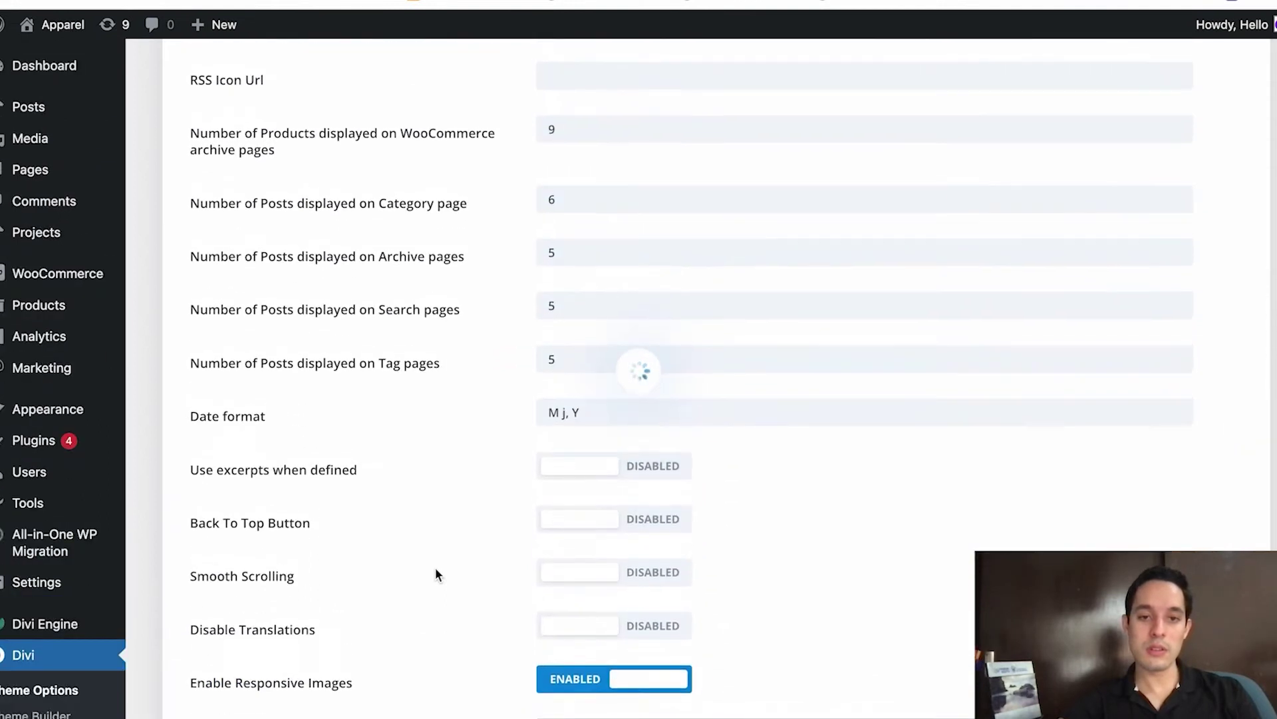
scroll(435, 567, "up", 15)
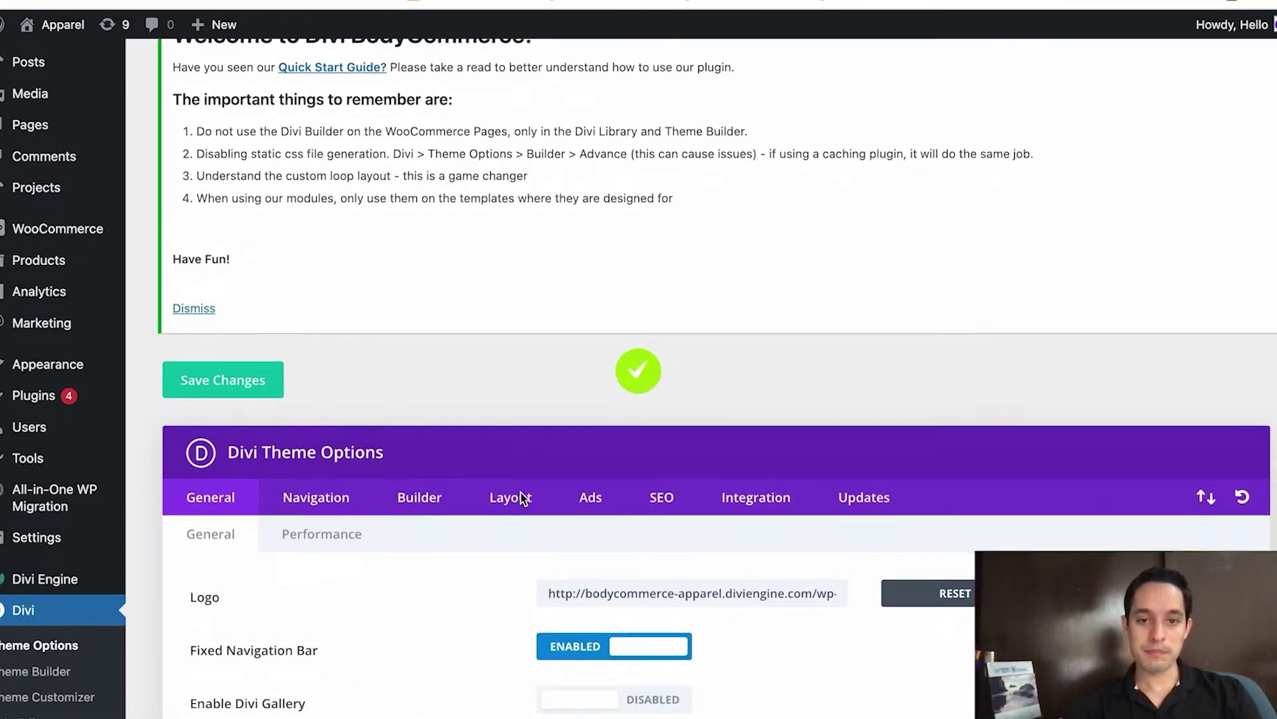
Review the pasted summersaleburns animation code in the Custom CSS up to its beginning.
scroll(520, 499, "down", 20)
scroll(683, 458, "down", 2)
scroll(683, 458, "up", 2)
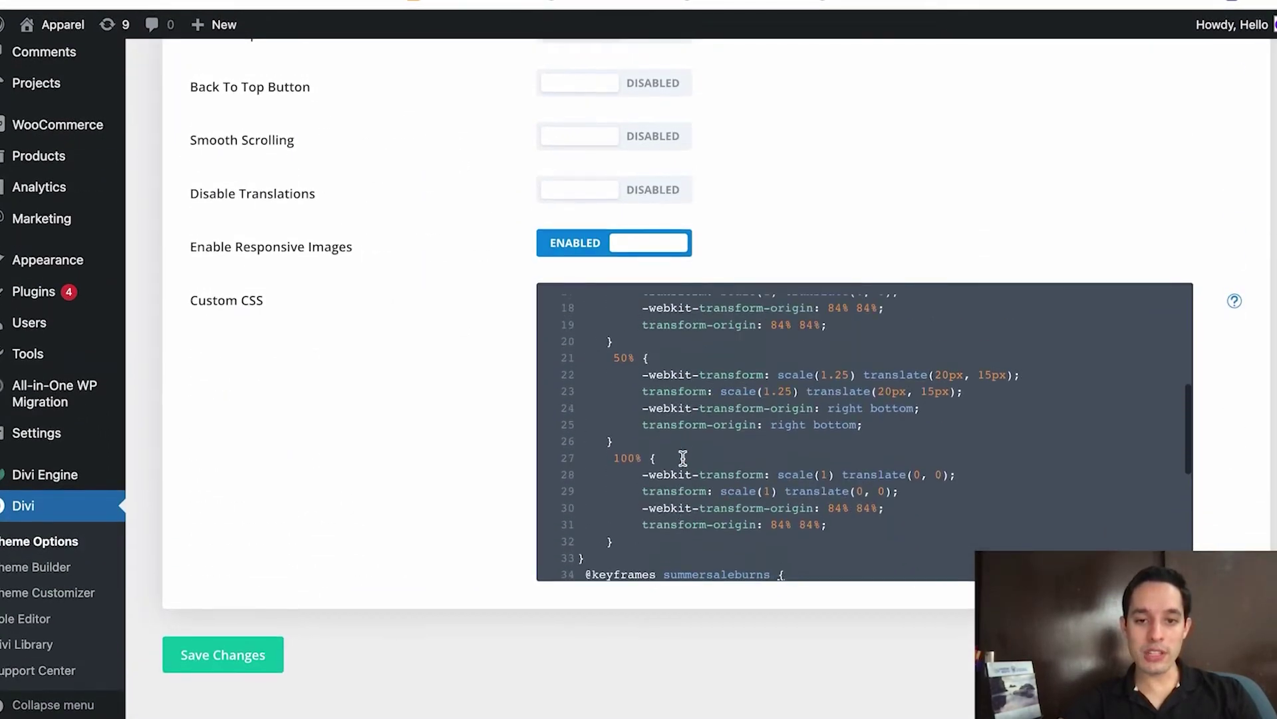
scroll(683, 458, "up", 6)
left_click(683, 458)
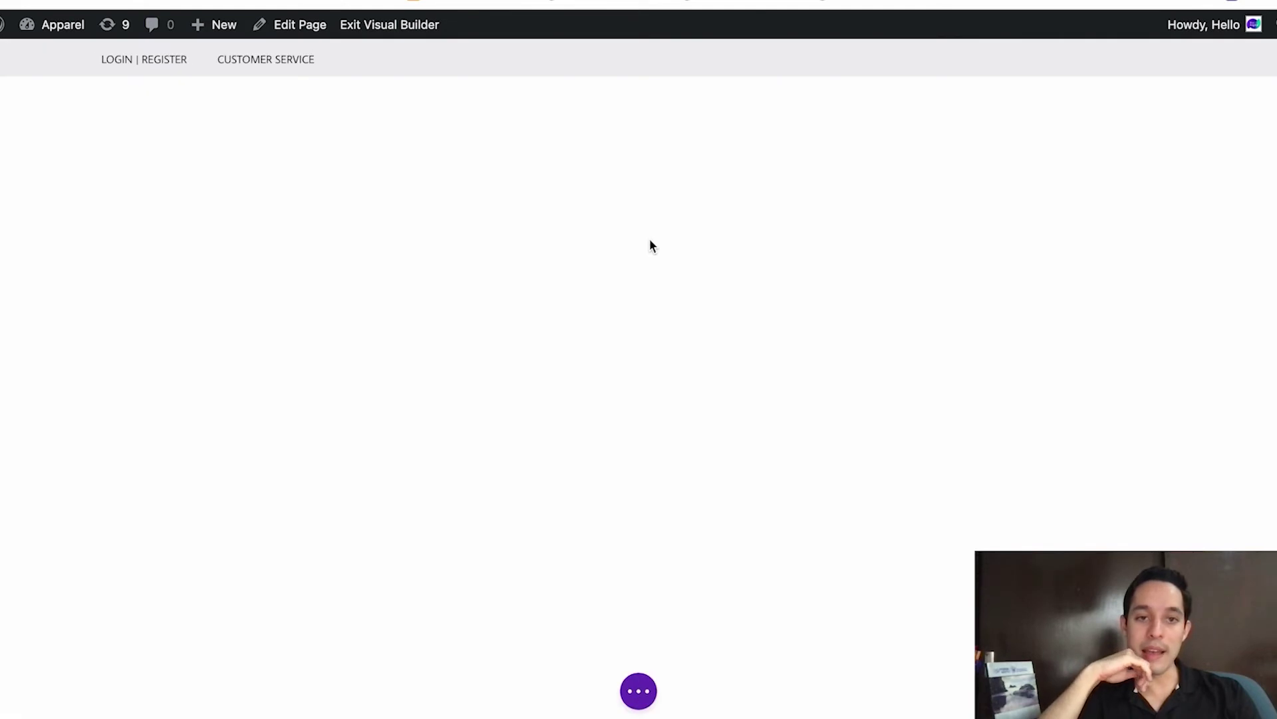
Assign the CSS class de-ken-burns to the Image module from the wireframe view and preview the animation in desktop view.
left_click(638, 691)
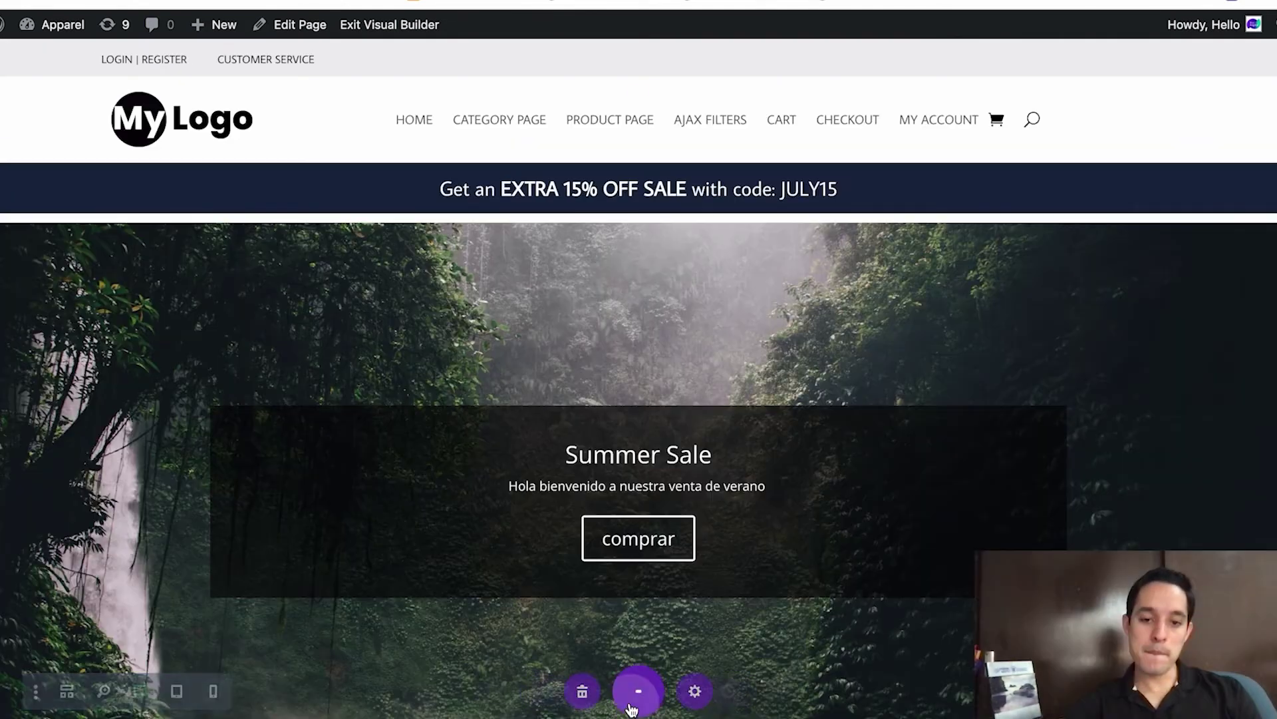
left_click(51, 690)
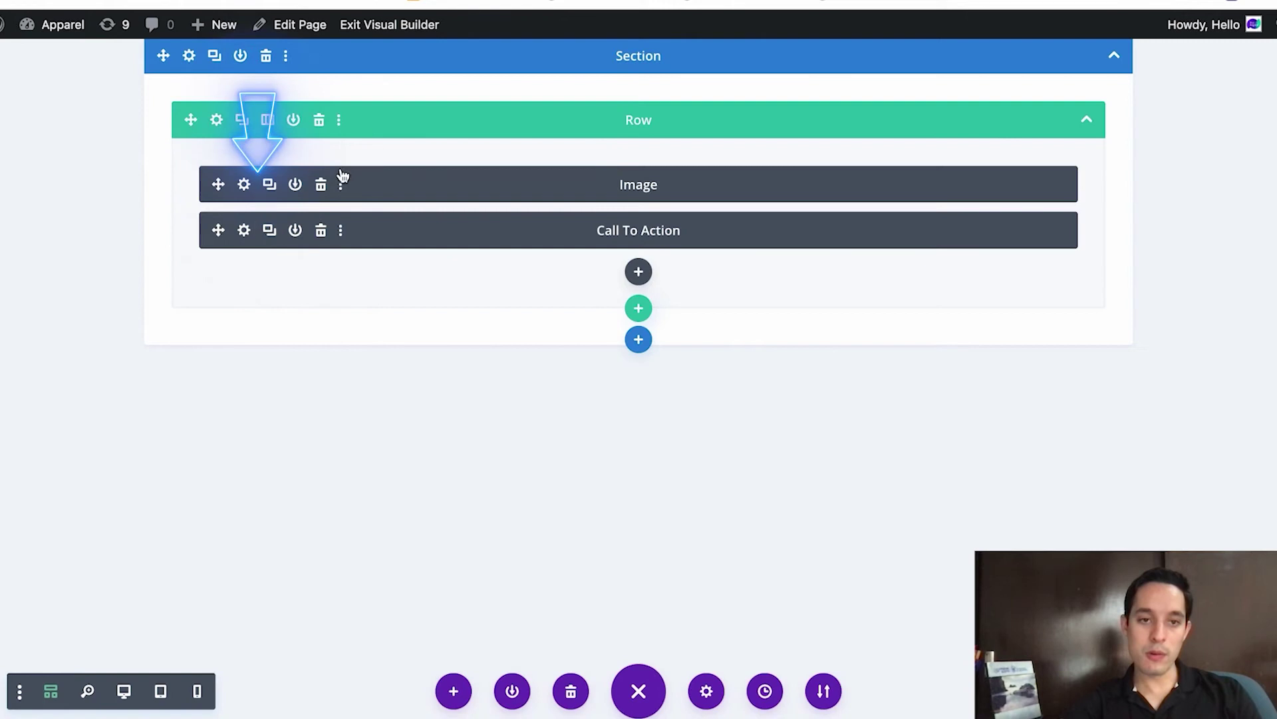
left_click(242, 185)
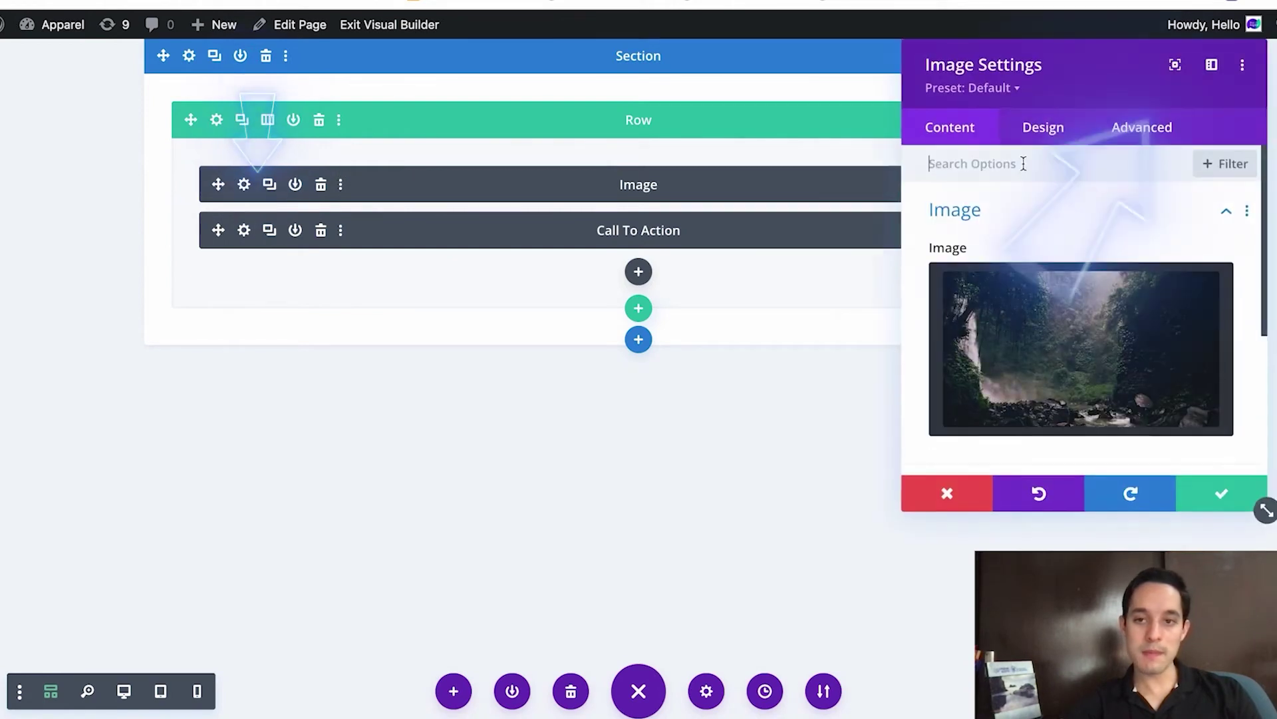
left_click(1131, 131)
left_click(1029, 219)
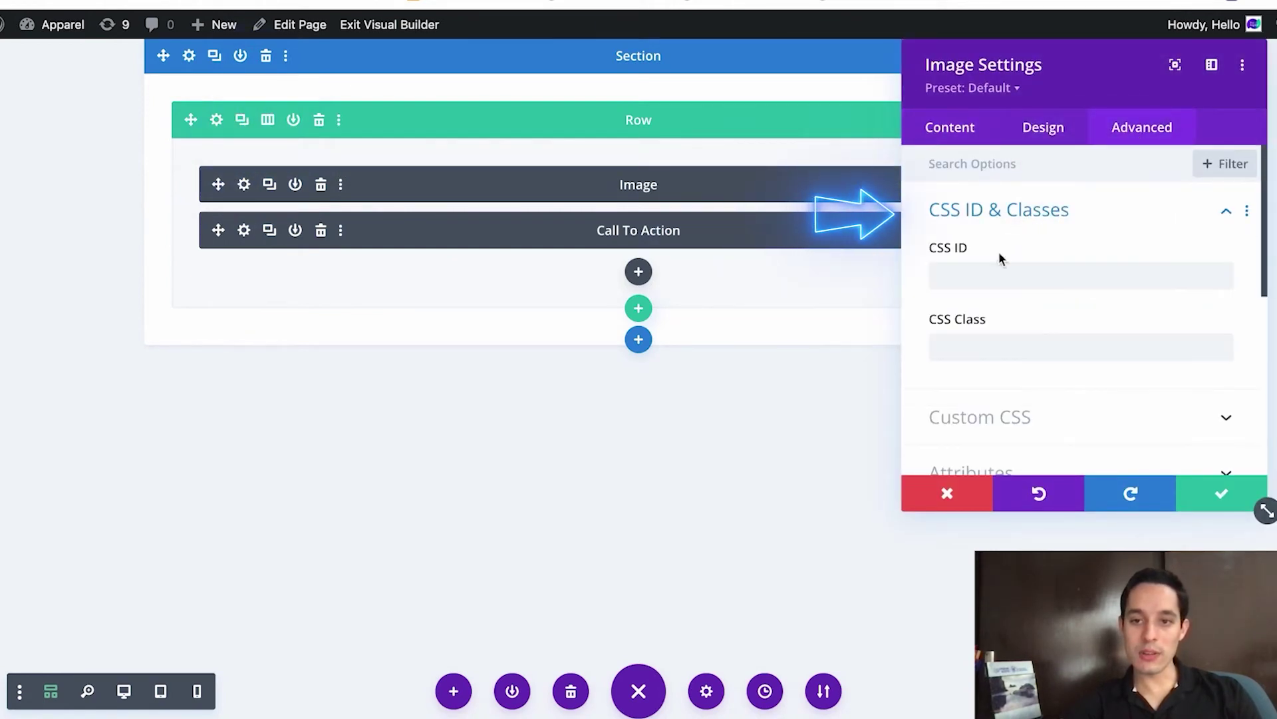
left_click(960, 348)
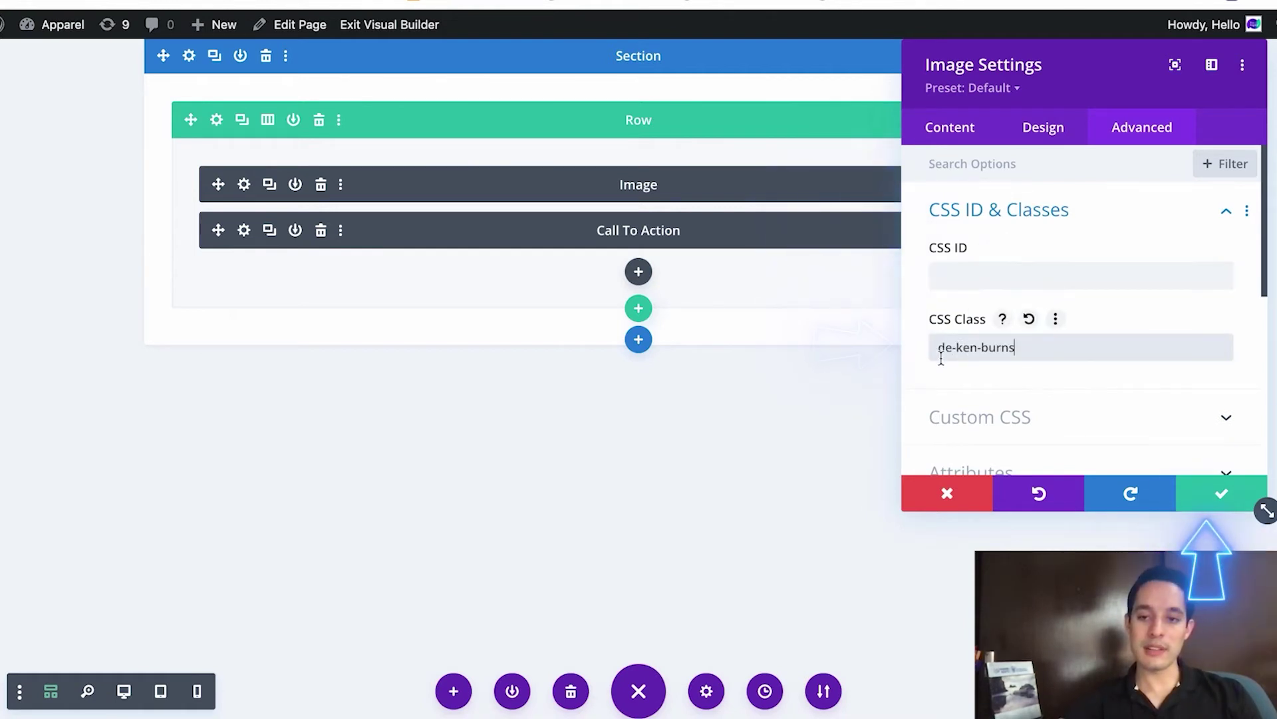
left_click(1221, 496)
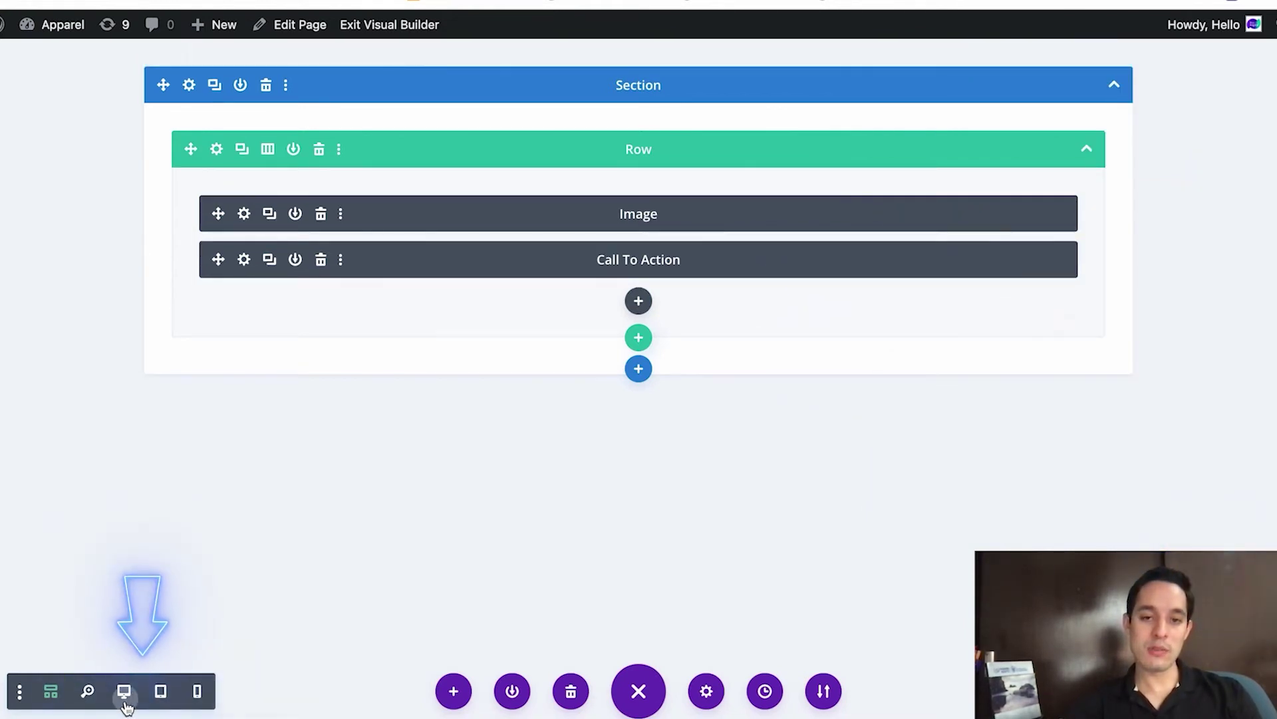
left_click(125, 692)
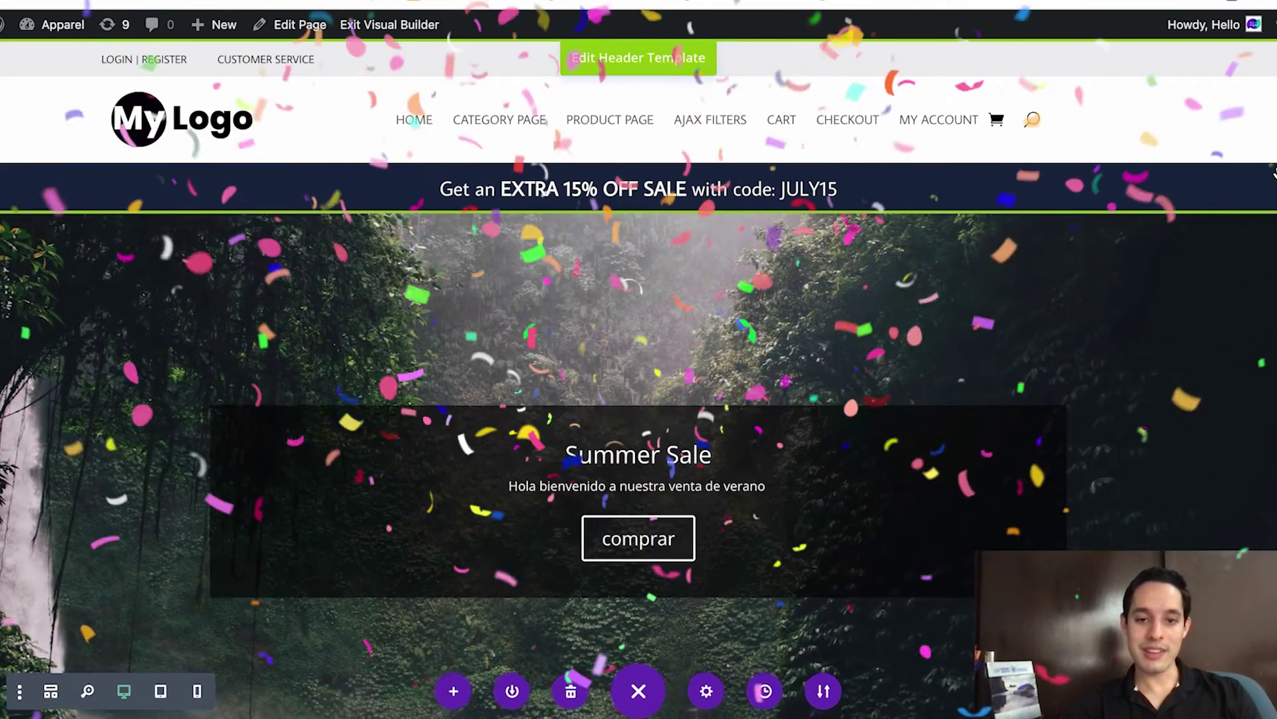
scroll(639, 359, "down", 2)
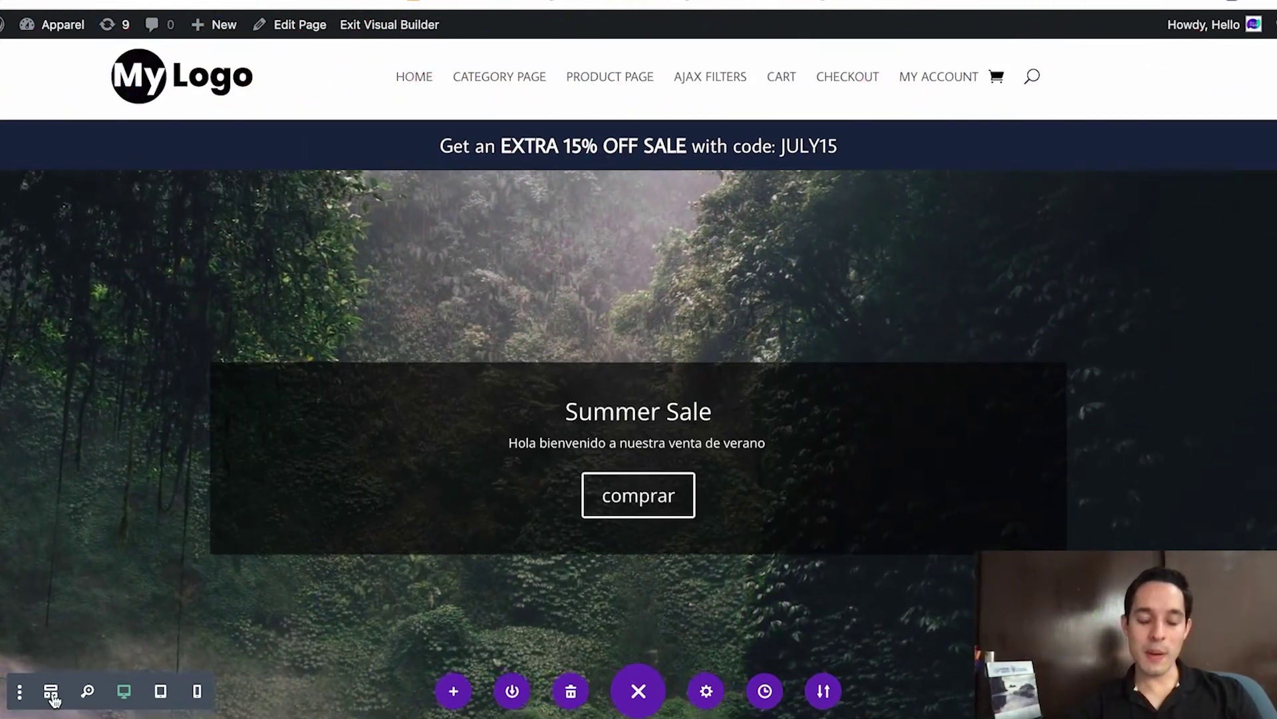
Open the settings of the row holding the Image and Call To Action modules, save them, and inspect the hero in desktop view.
left_click(52, 693)
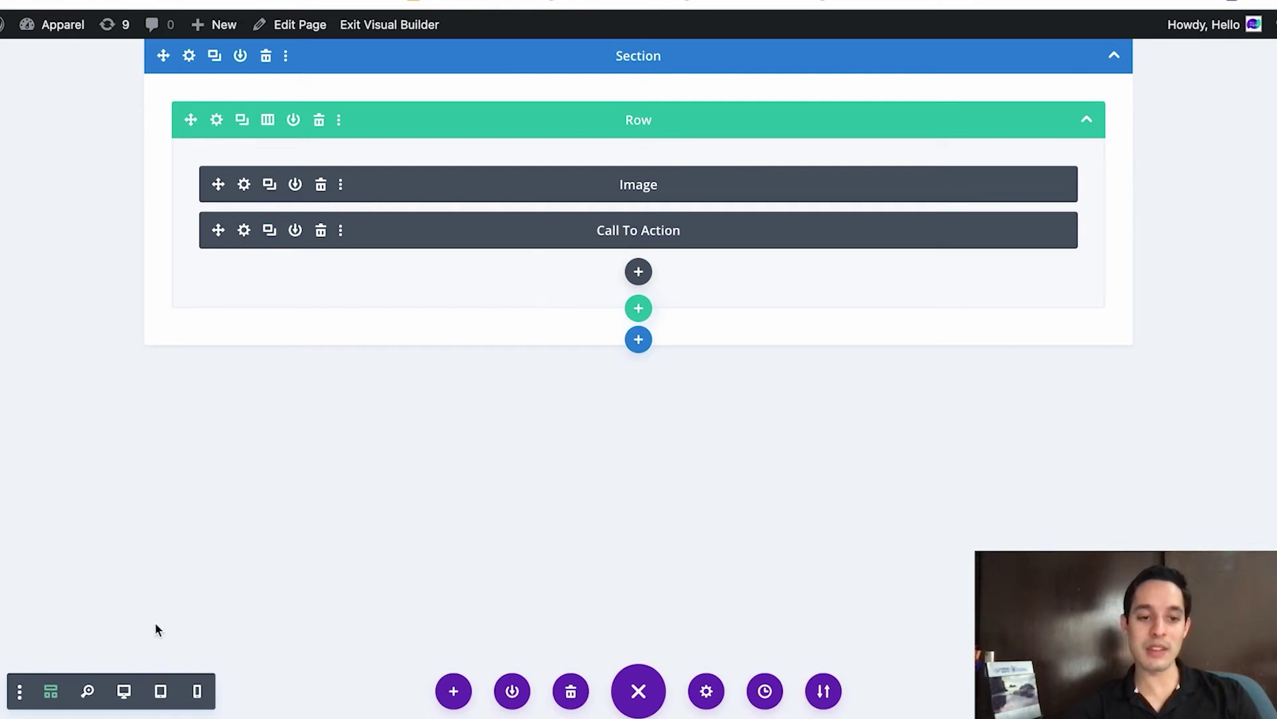
left_click(216, 121)
left_click(1210, 489)
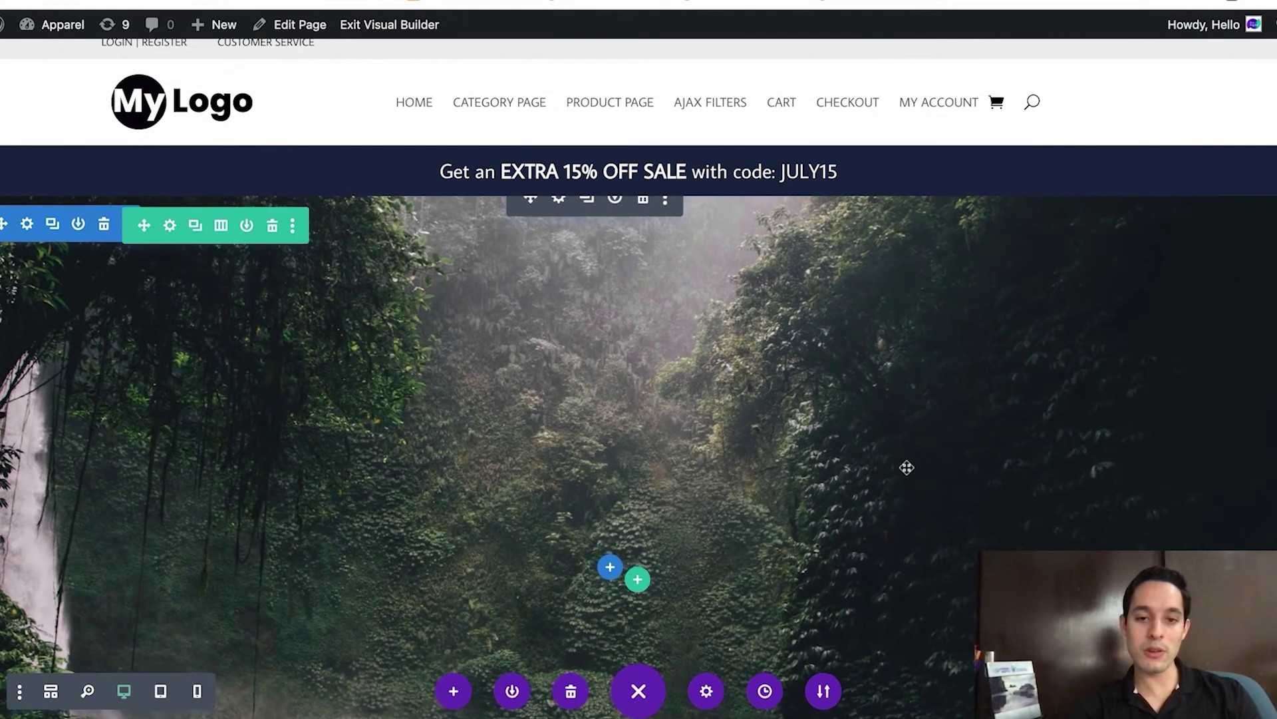
mouse_move(1262, 17)
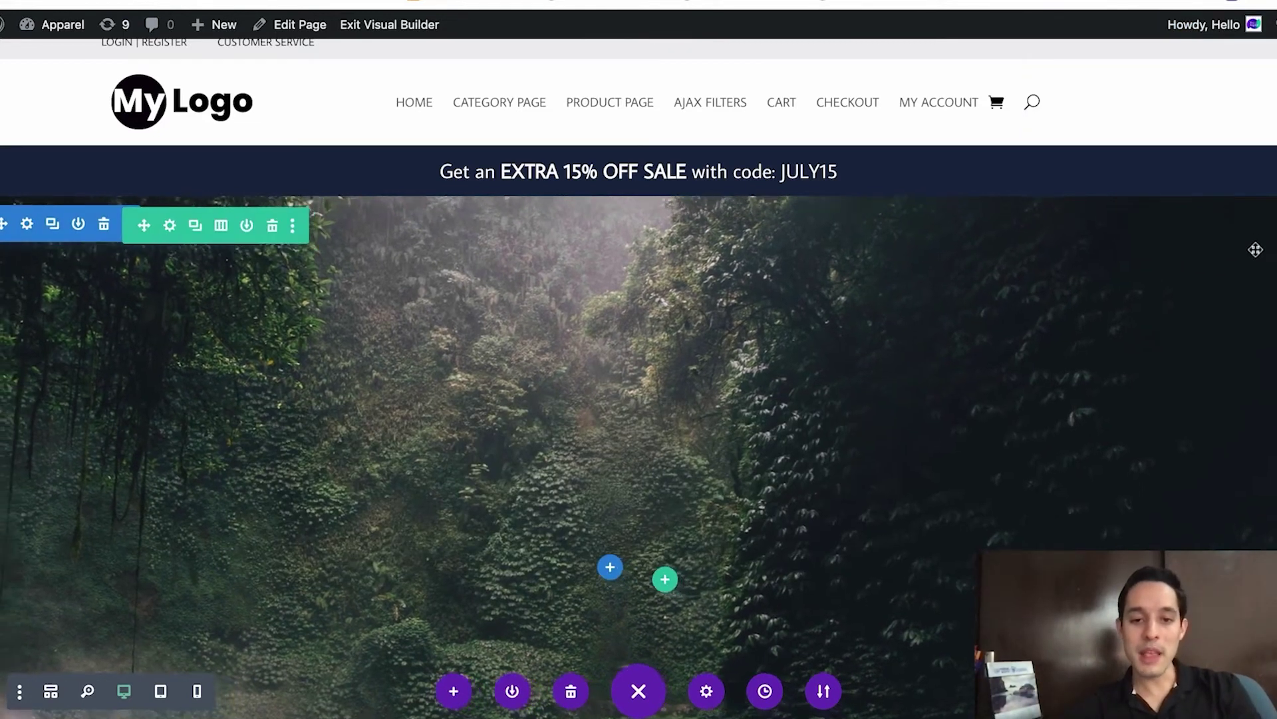
scroll(1242, 319, "down", 2)
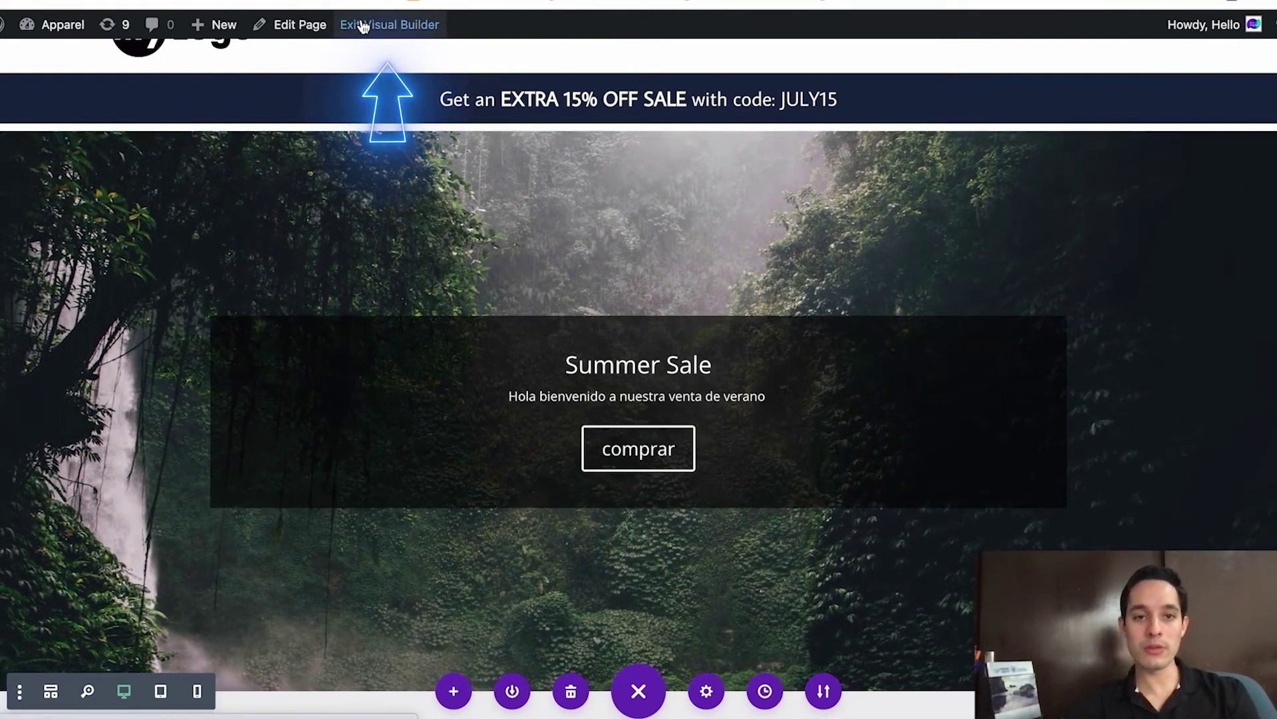
Exit the visual builder and examine the Ken Burns effect behind the Summer Sale call to action on the live page.
left_click(363, 27)
scroll(803, 457, "down", 5)
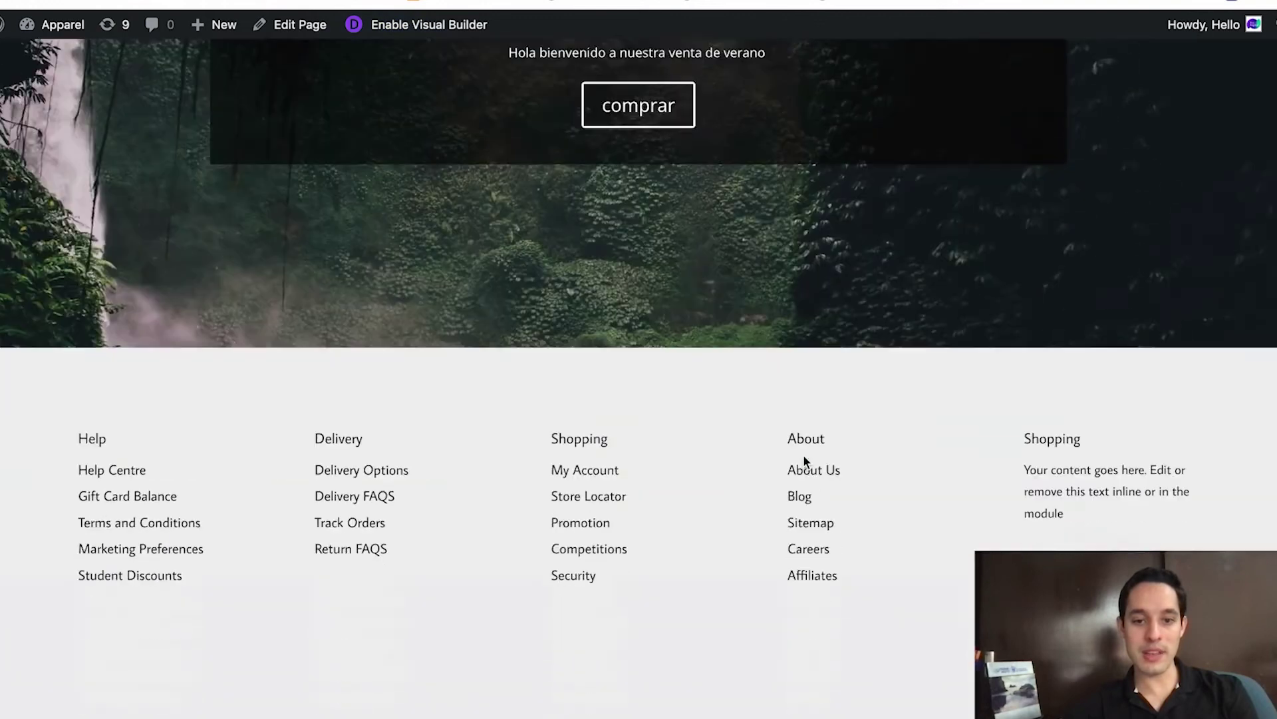
scroll(803, 456, "up", 5)
scroll(744, 368, "up", 2)
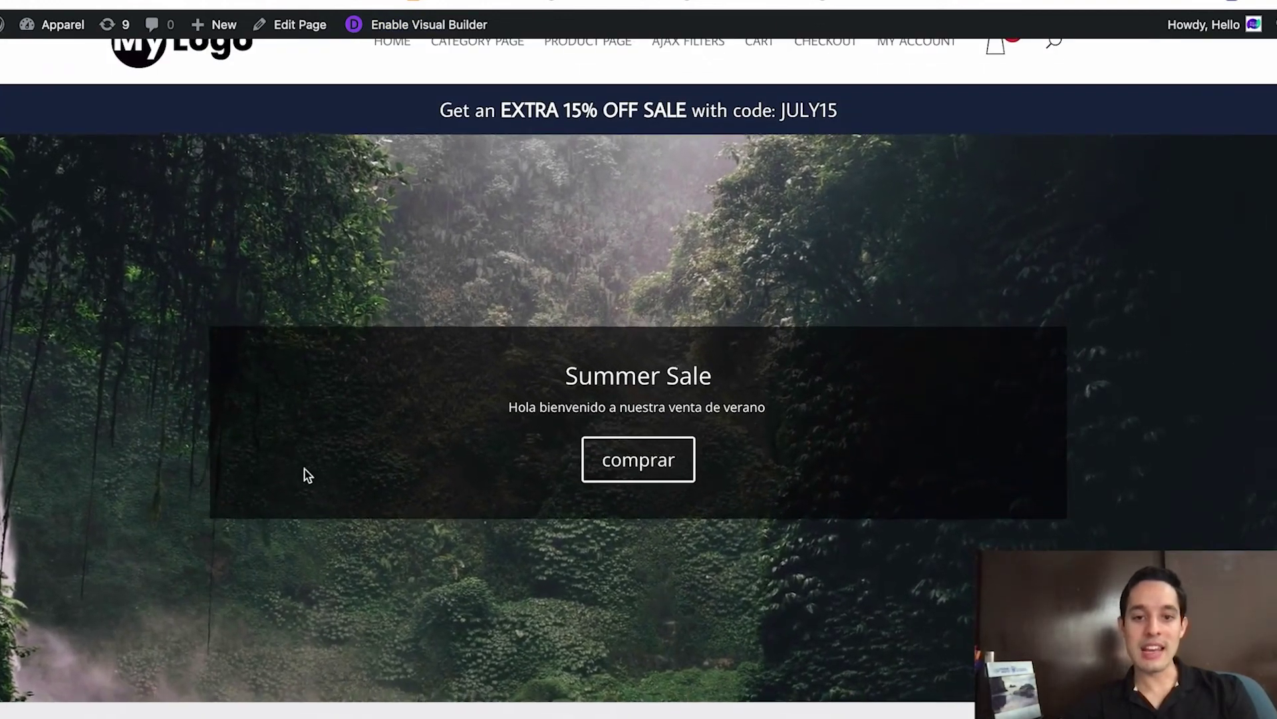
scroll(289, 481, "up", 1)
scroll(289, 481, "up", 1)
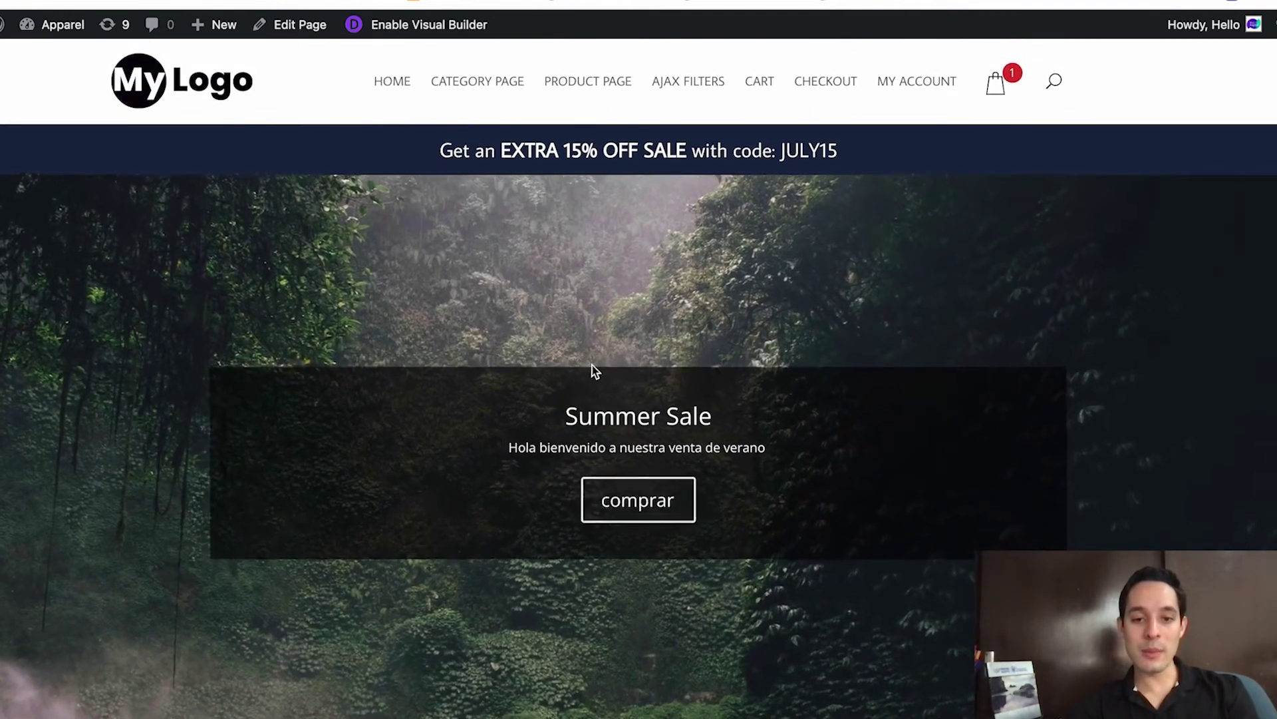
scroll(639, 436, "down", 2)
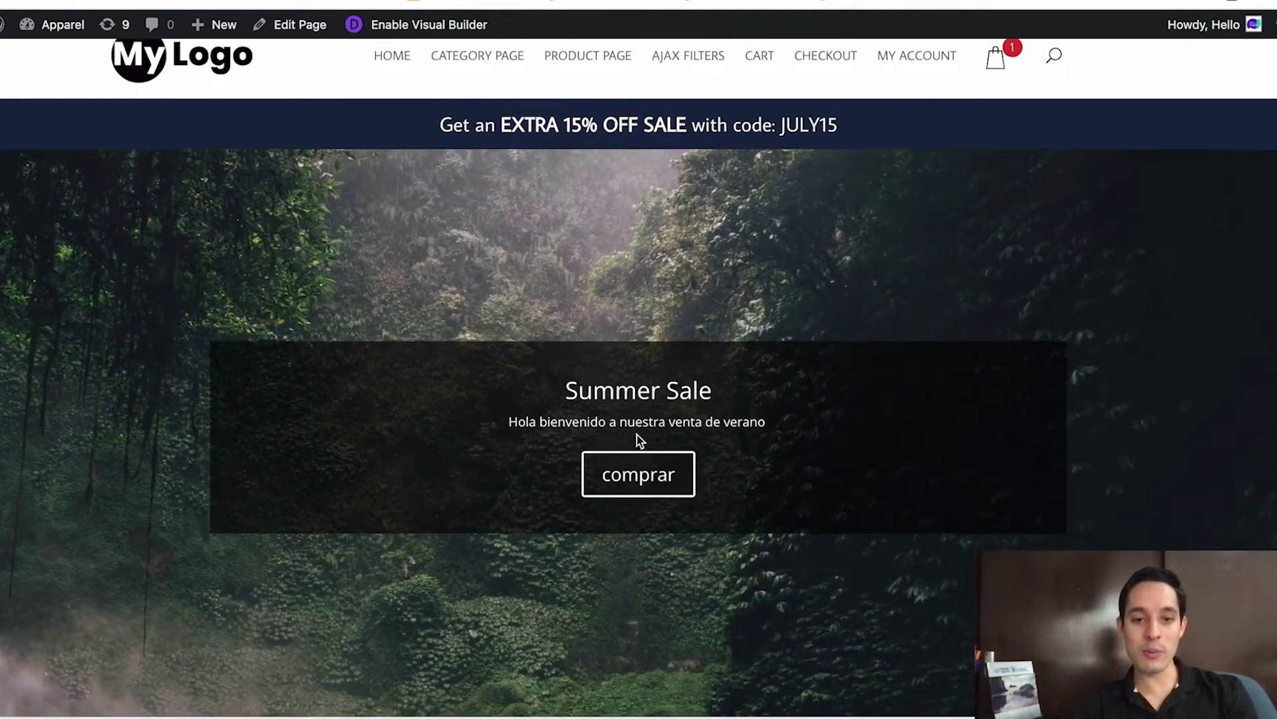
scroll(644, 343, "up", 2)
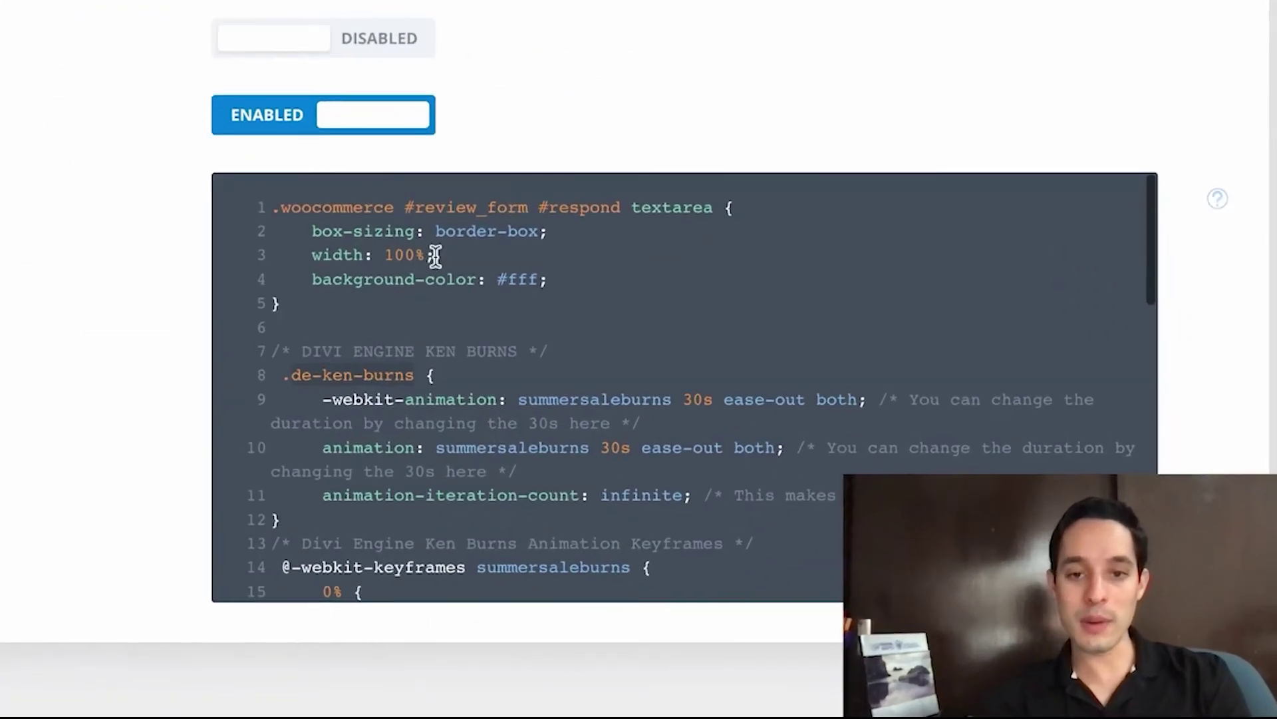
Set both .de-ken-burns animation durations to 10s in the Custom CSS, and enter 5 in the -webkit-animation duration.
scroll(670, 423, "down", 3)
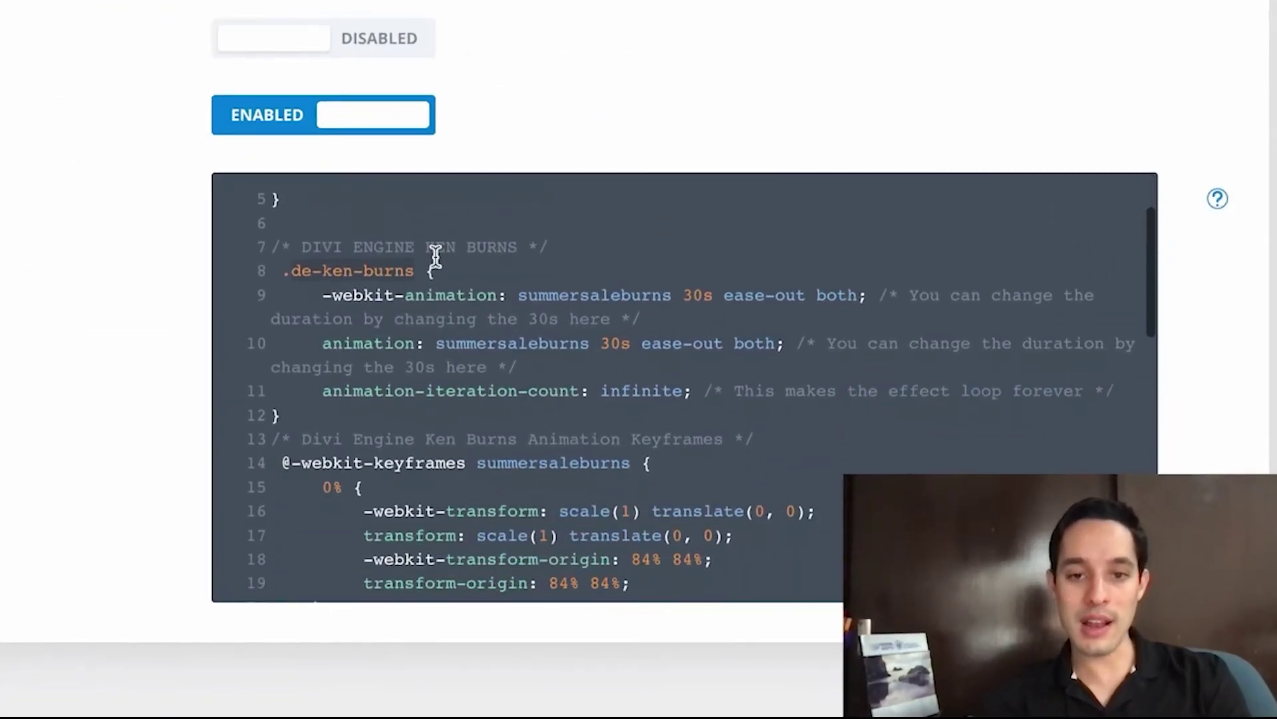
scroll(645, 337, "down", 2)
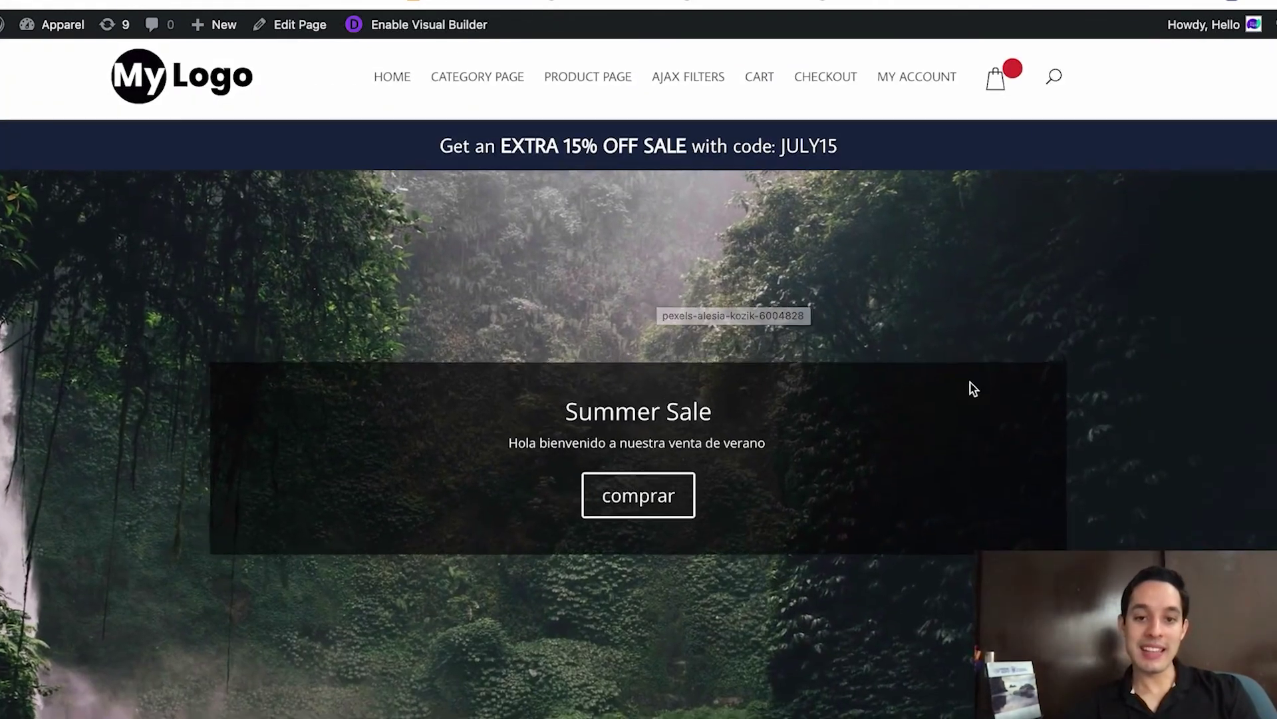
scroll(973, 389, "down", 1)
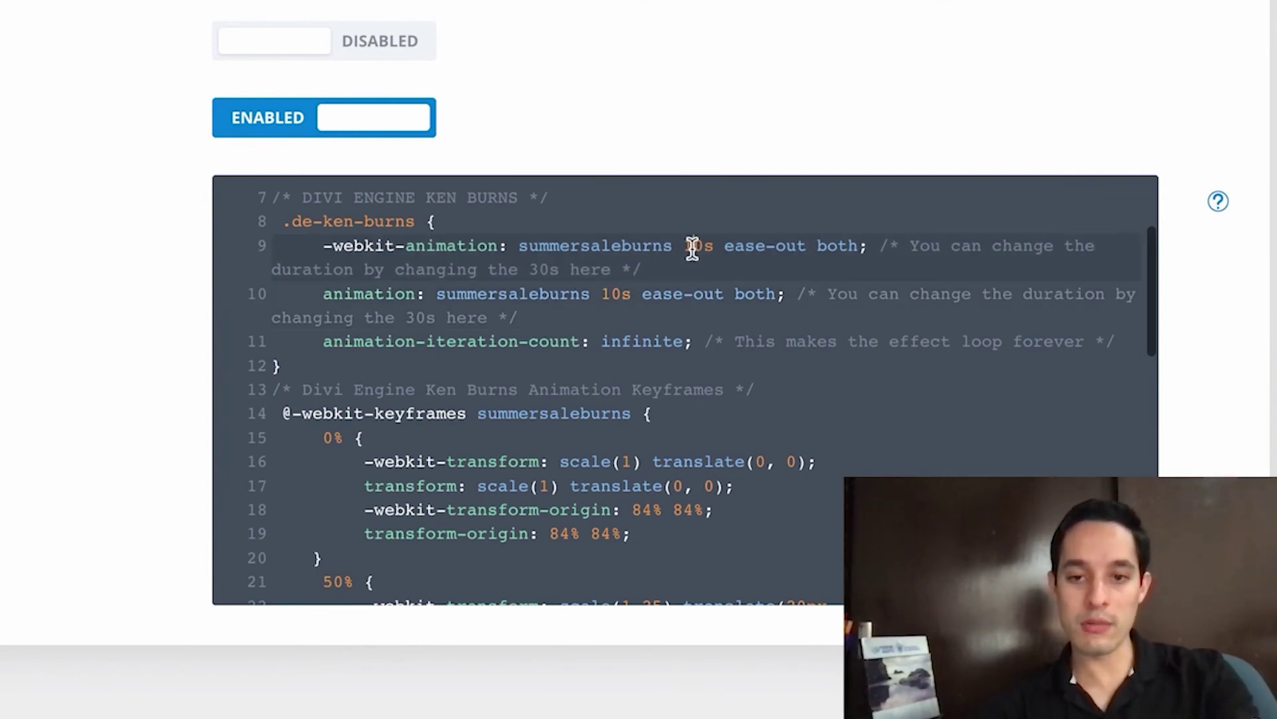
type("5")
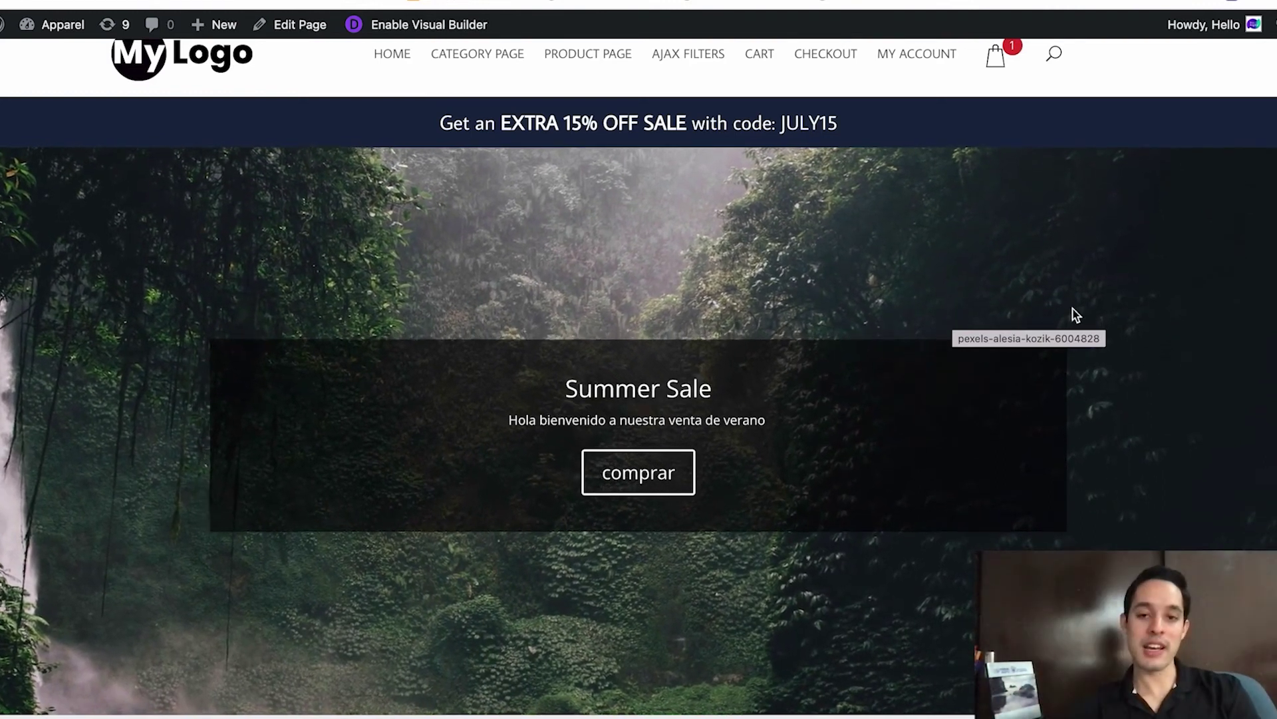
Examine the speed of the forest image's movement behind the Summer Sale call to action on the live page.
scroll(1064, 333, "up", 1)
scroll(1157, 342, "down", 2)
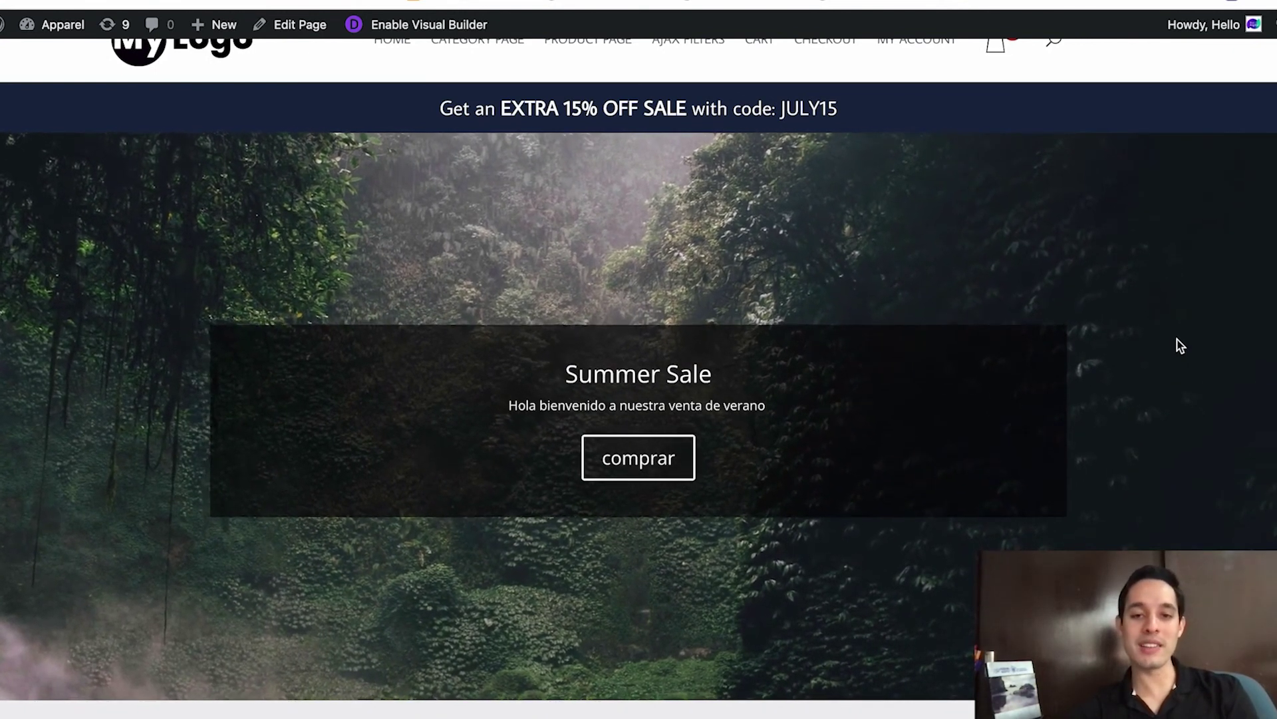
scroll(1180, 346, "up", 1)
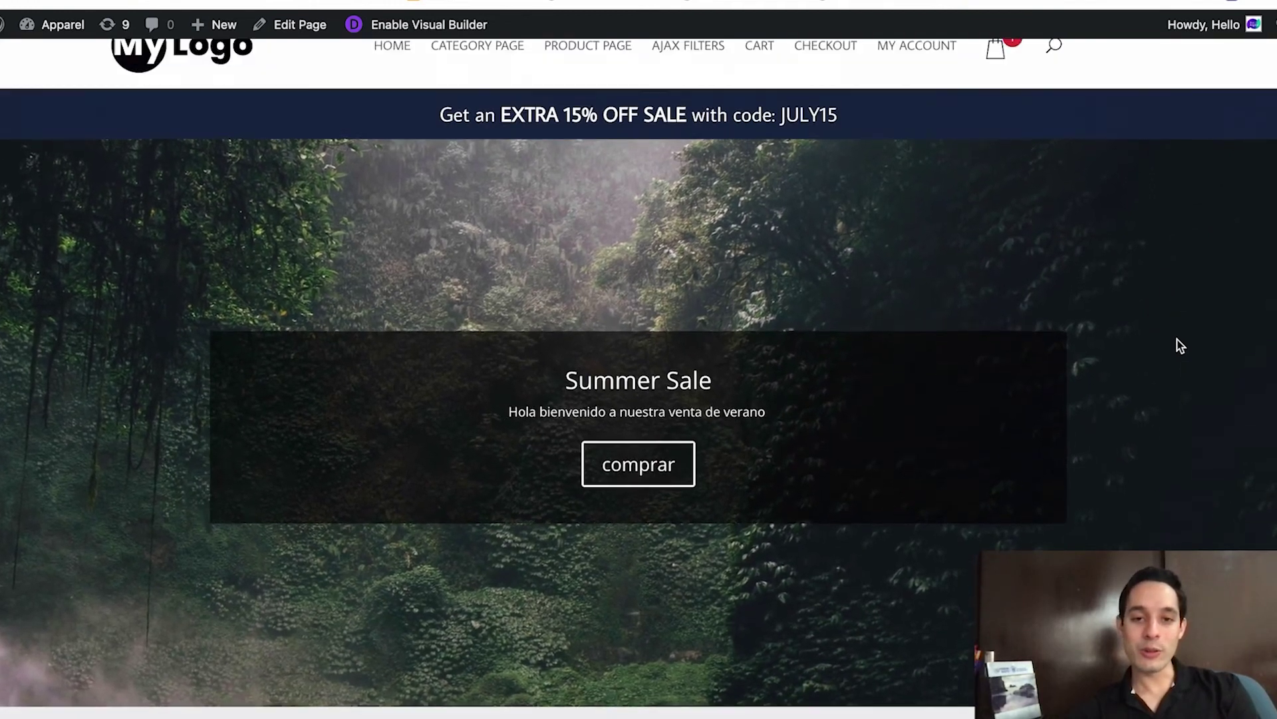
scroll(1180, 345, "up", 1)
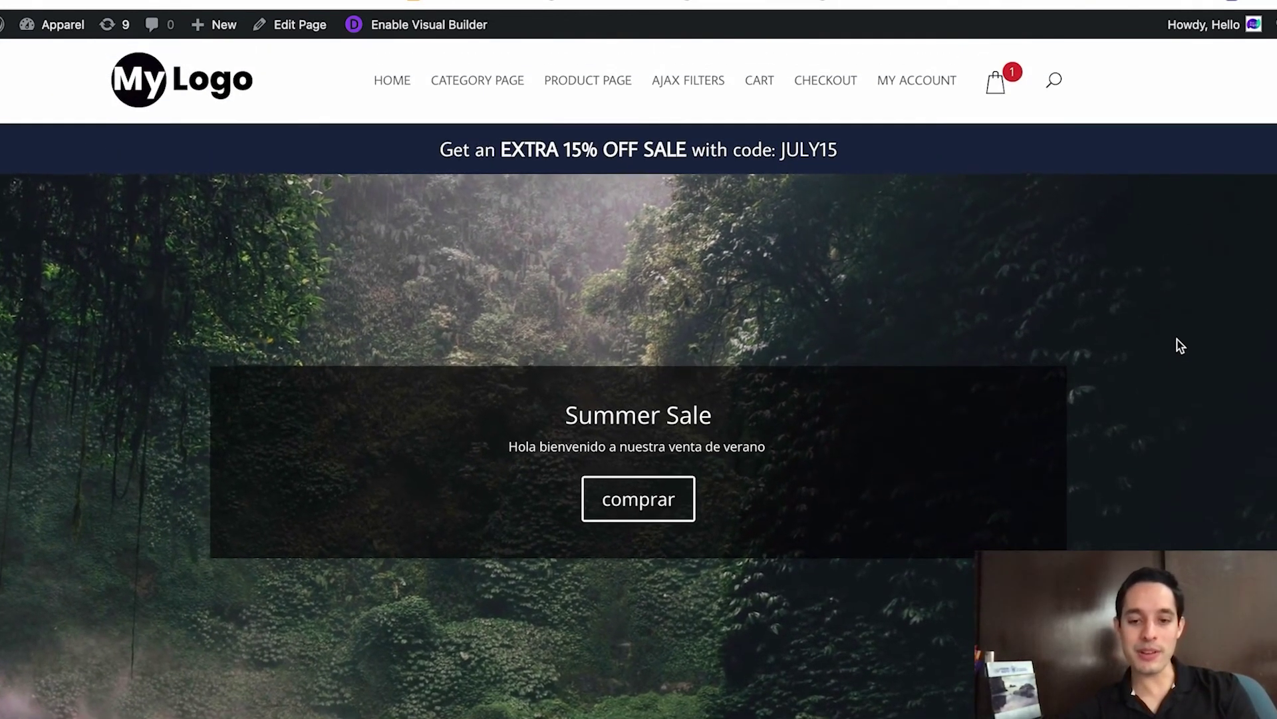